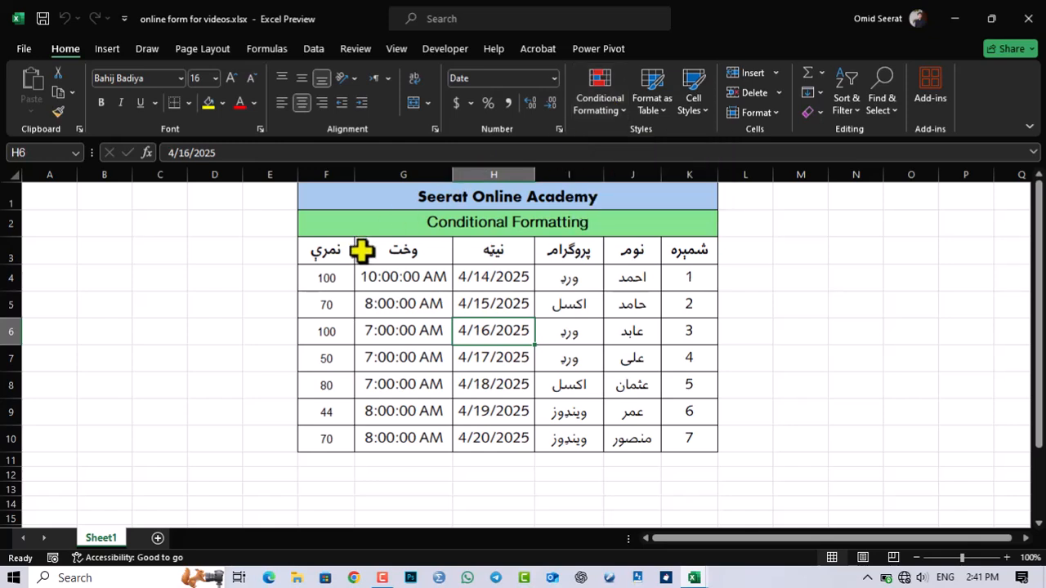
Step: Try a manual blue fill on the score cells F4:F10, and undo it
left_click(342, 274)
left_click_drag(337, 306, 340, 436)
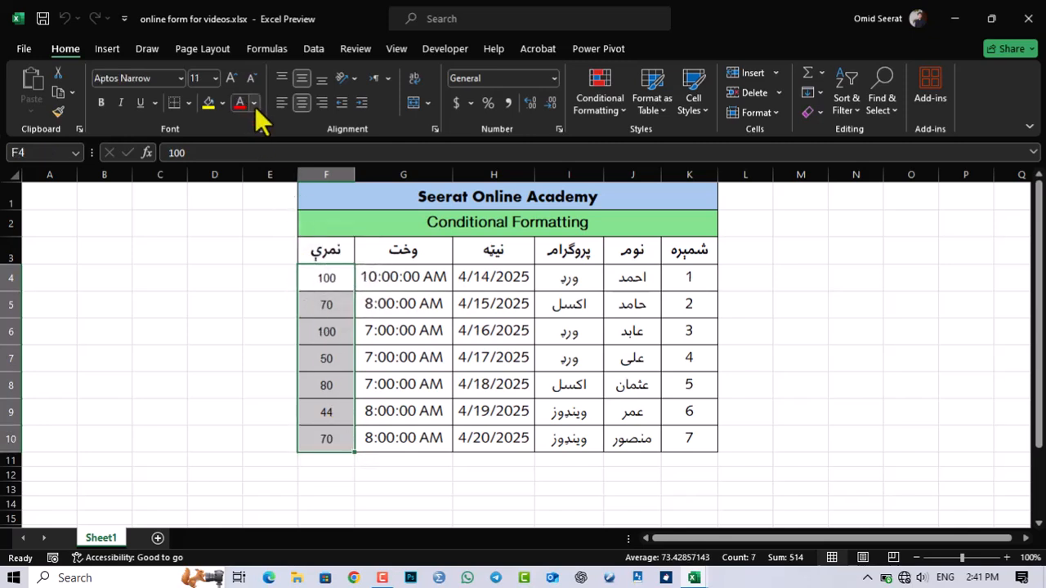
left_click(222, 102)
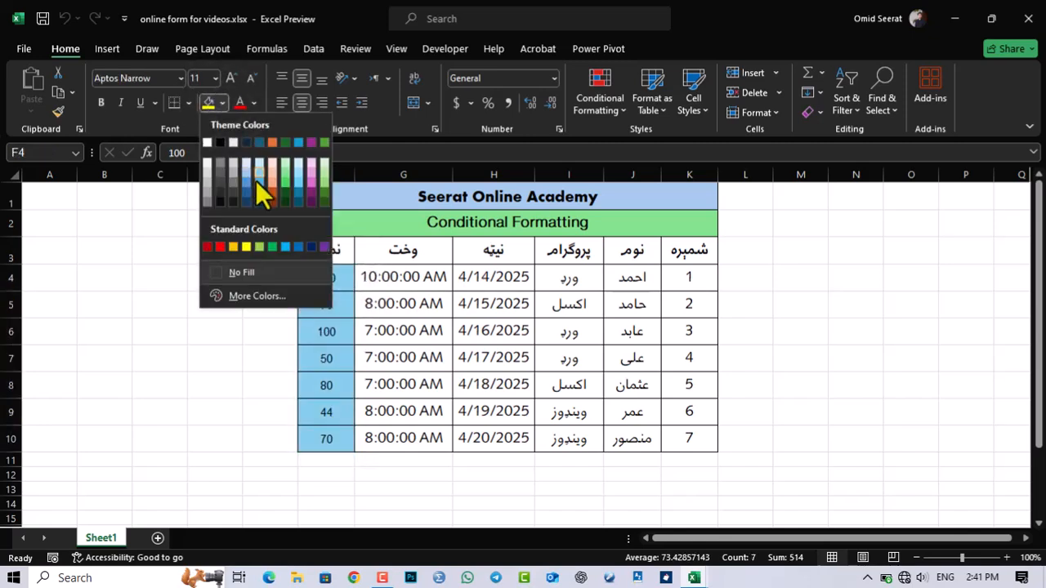
left_click(263, 188)
left_click(343, 299)
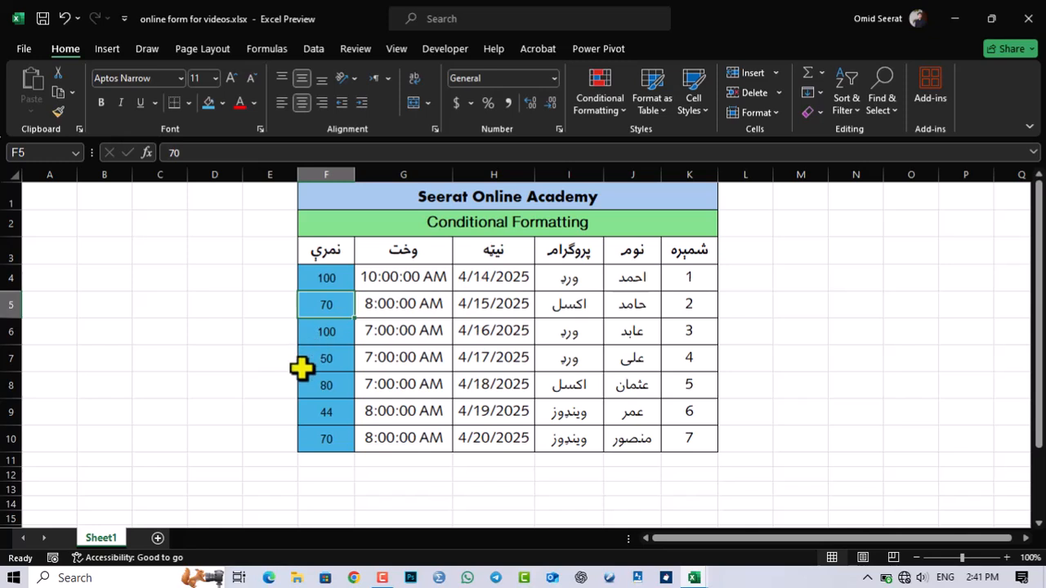
key("ctrl+z")
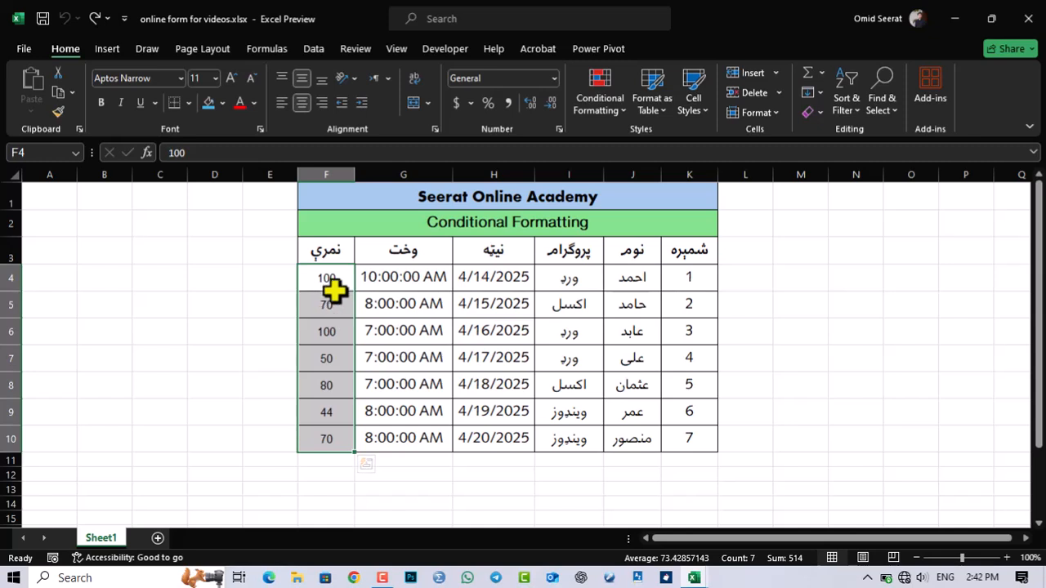
Step: Try a manual red fill on the score in cell F9, and undo it
left_click(344, 305)
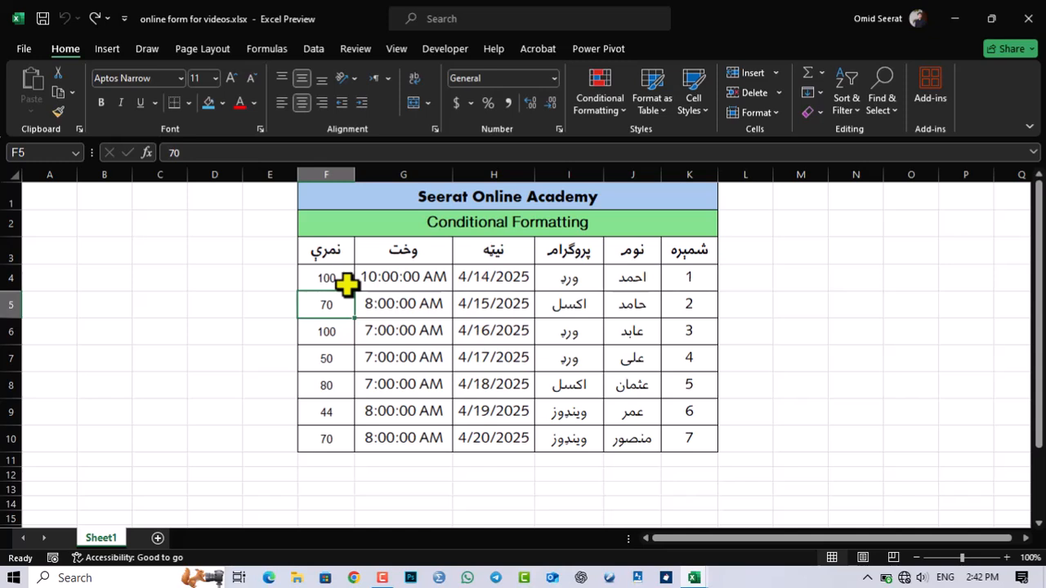
left_click_drag(343, 276, 331, 433)
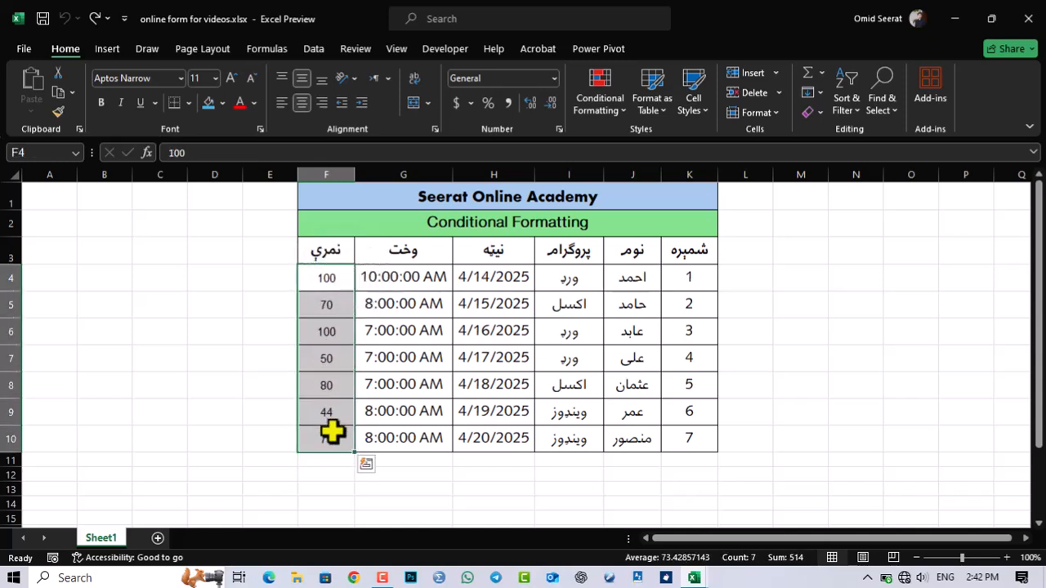
left_click(344, 405)
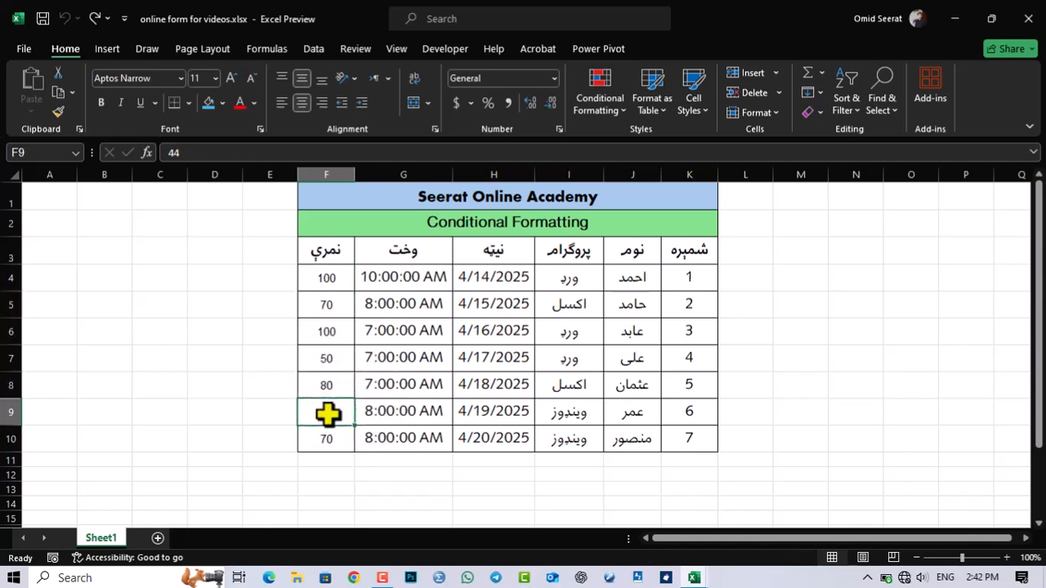
left_click(222, 103)
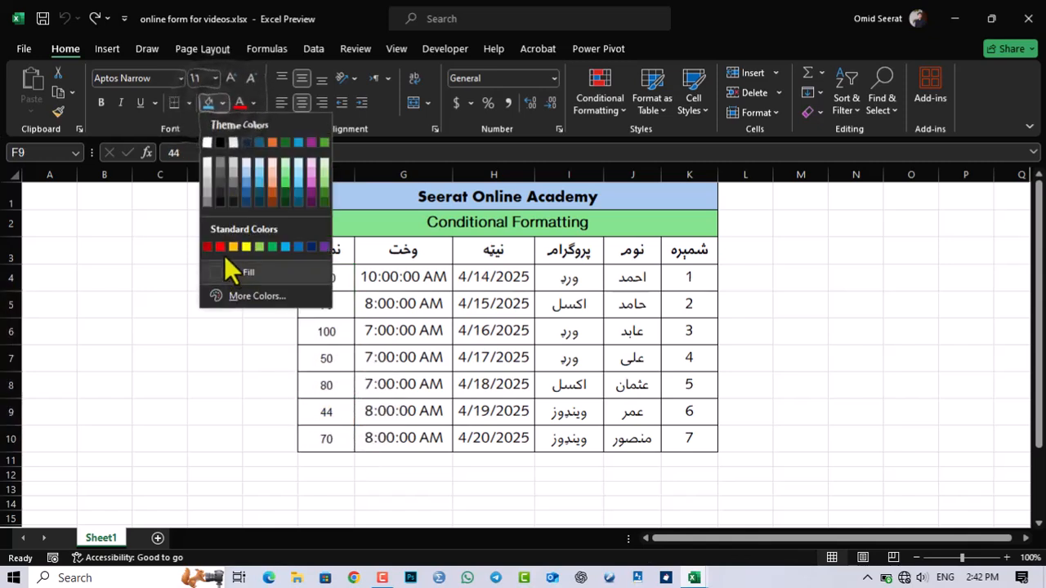
left_click(219, 247)
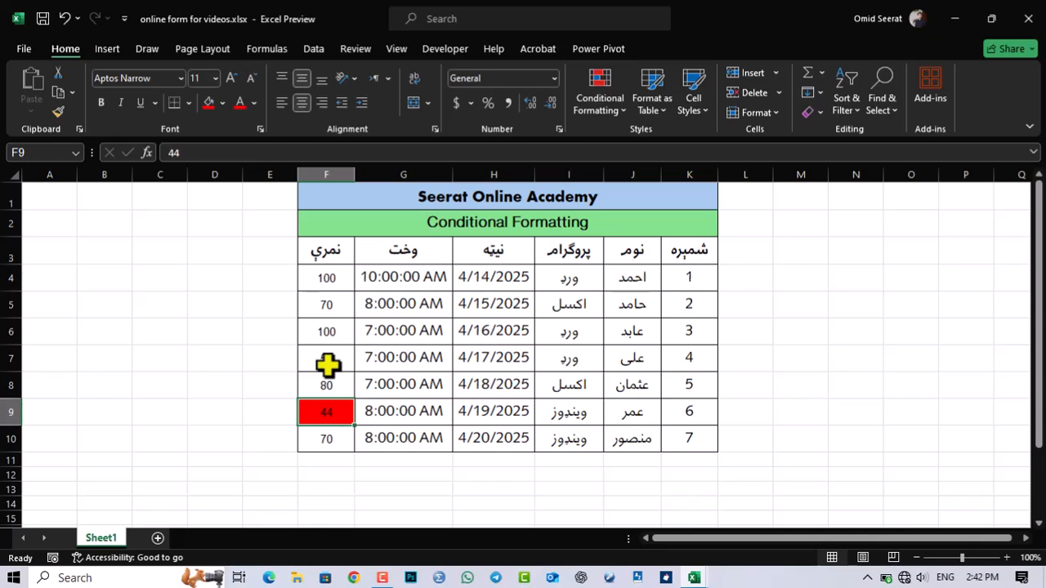
key("ctrl+z")
Step: Start a Greater Than highlight rule on the scores in F4:F10 with a threshold of 49
left_click_drag(338, 437, 343, 285)
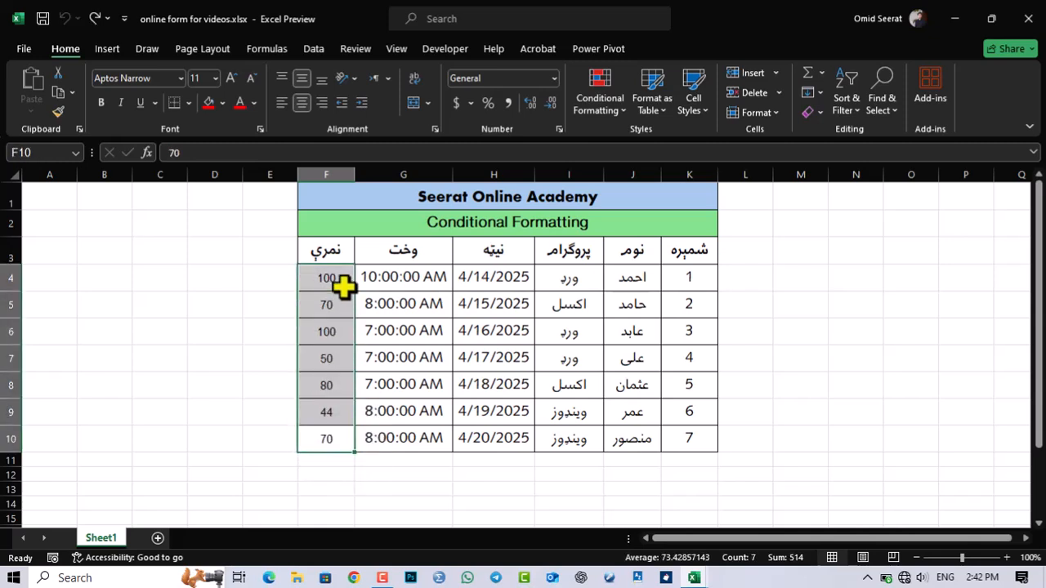
left_click(601, 100)
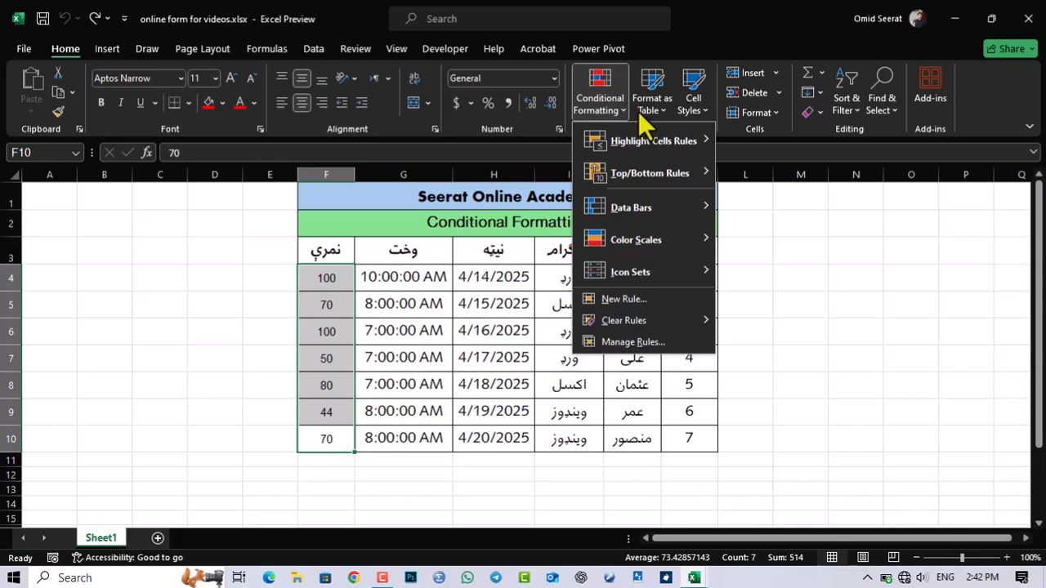
mouse_move(658, 146)
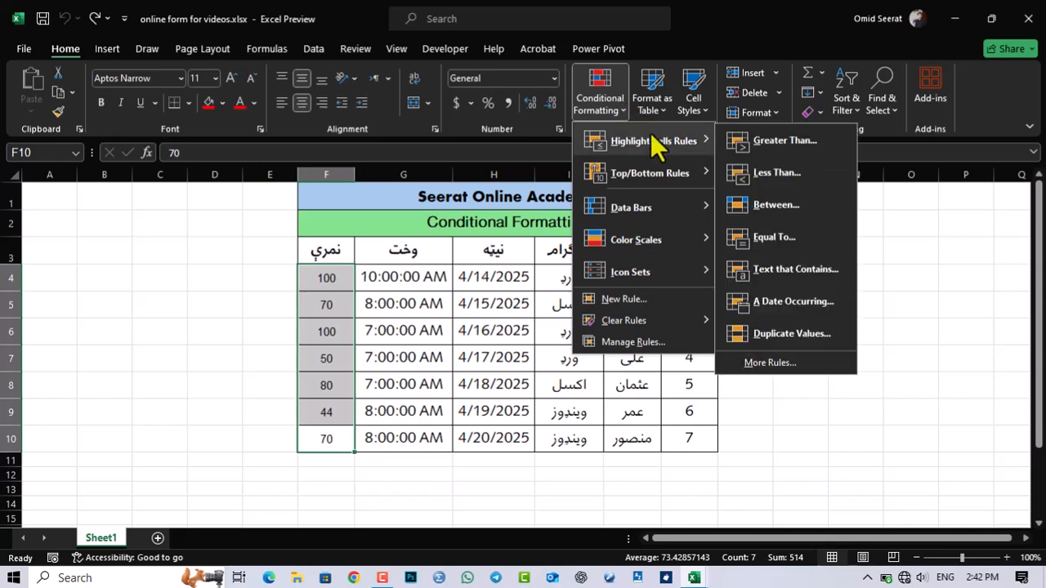
left_click(739, 145)
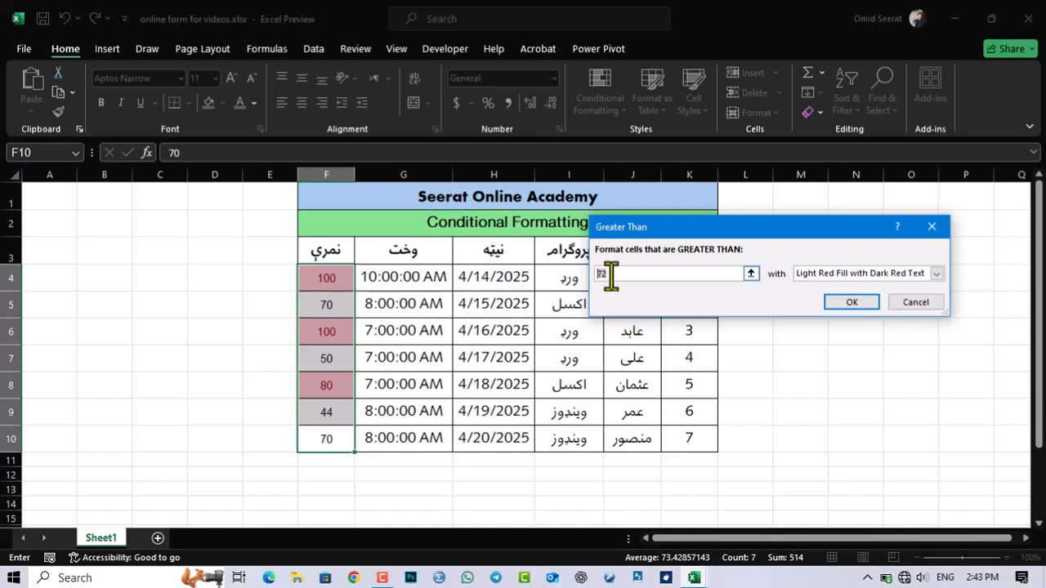
type("50")
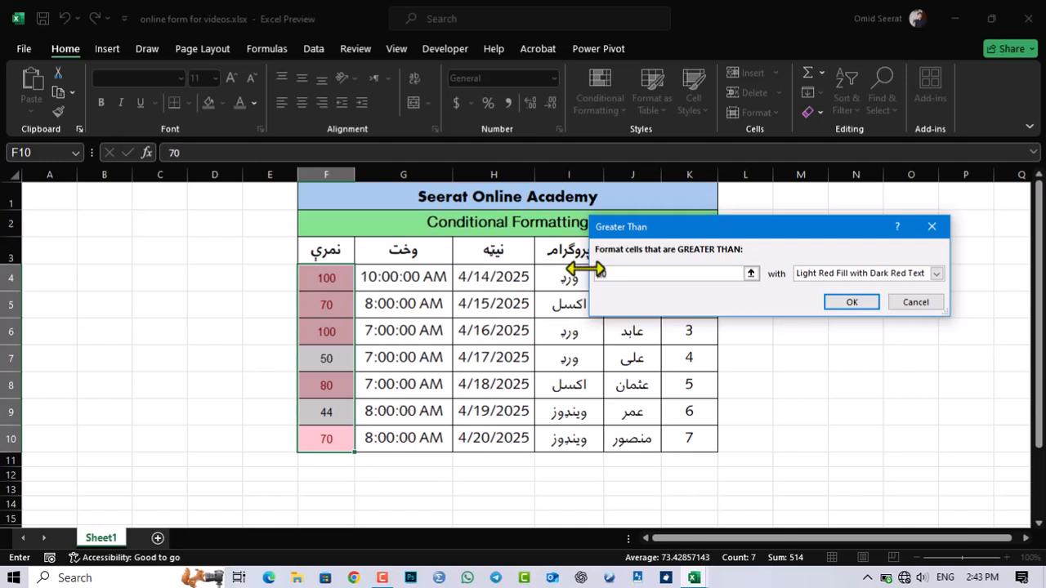
type("49")
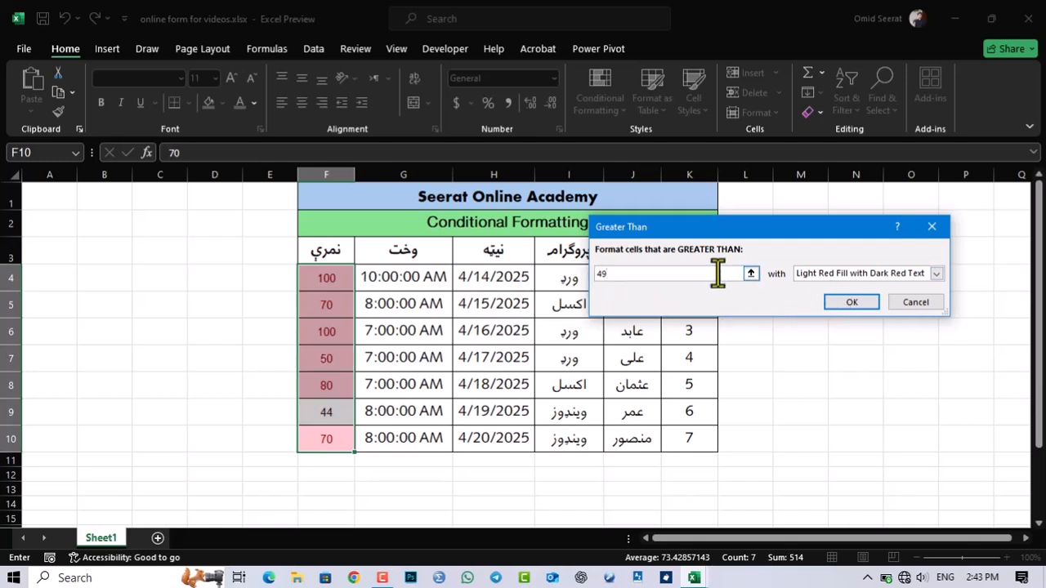
Step: Try the Yellow Fill with Dark Yellow Text and Green Fill with Dark Green Text presets for the Greater Than rule
left_click(808, 274)
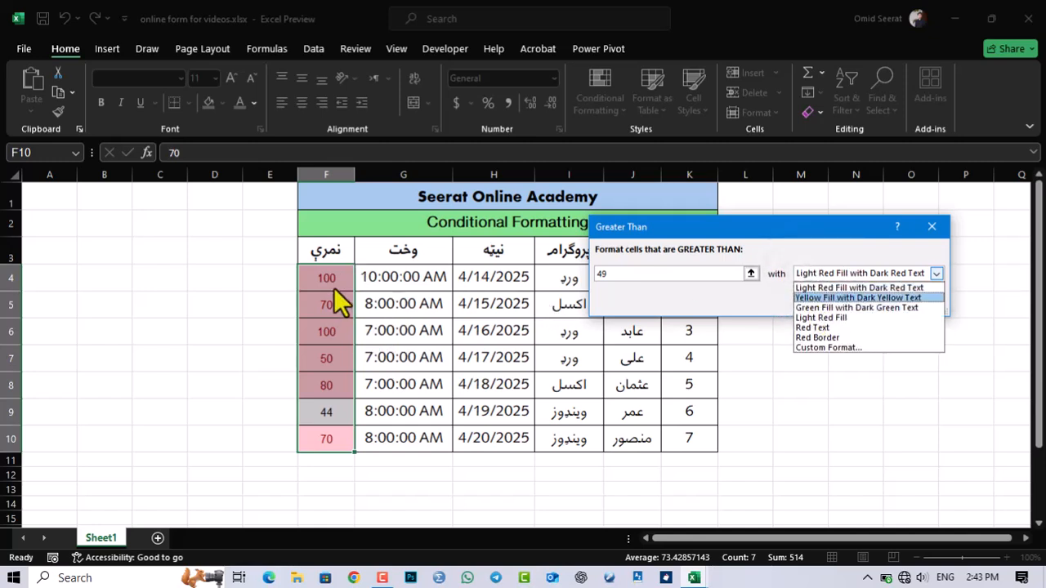
left_click(819, 297)
left_click(824, 276)
left_click(825, 308)
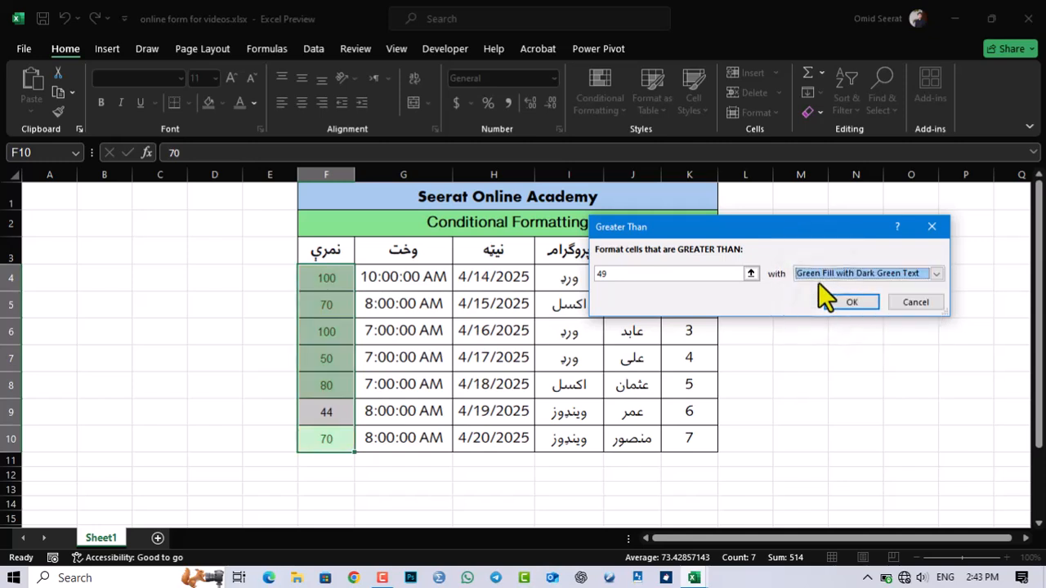
Step: Give the Greater Than rule a custom format with a bright green background fill and apply it
left_click(823, 277)
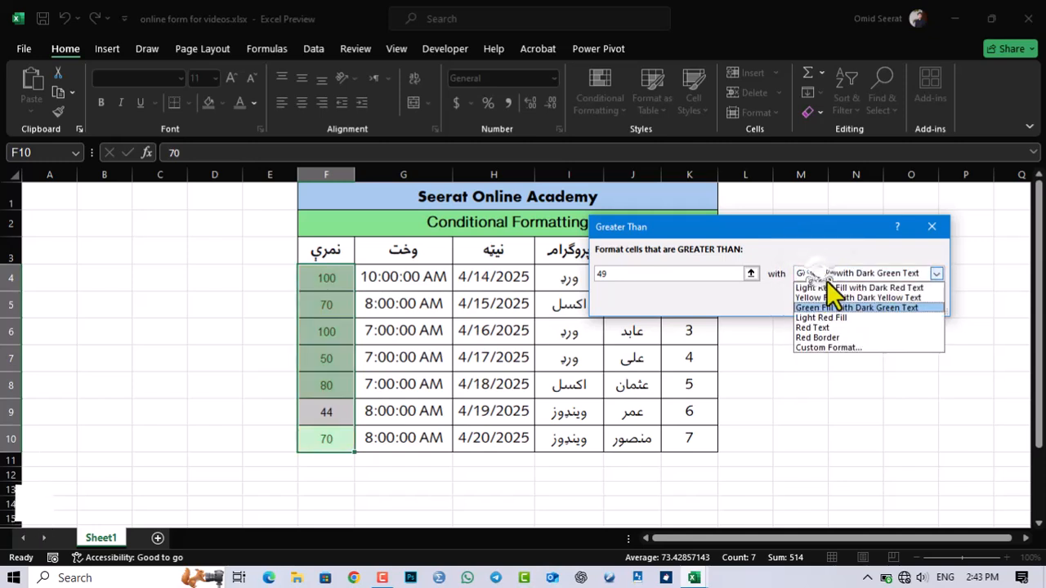
left_click(809, 348)
left_click(718, 80)
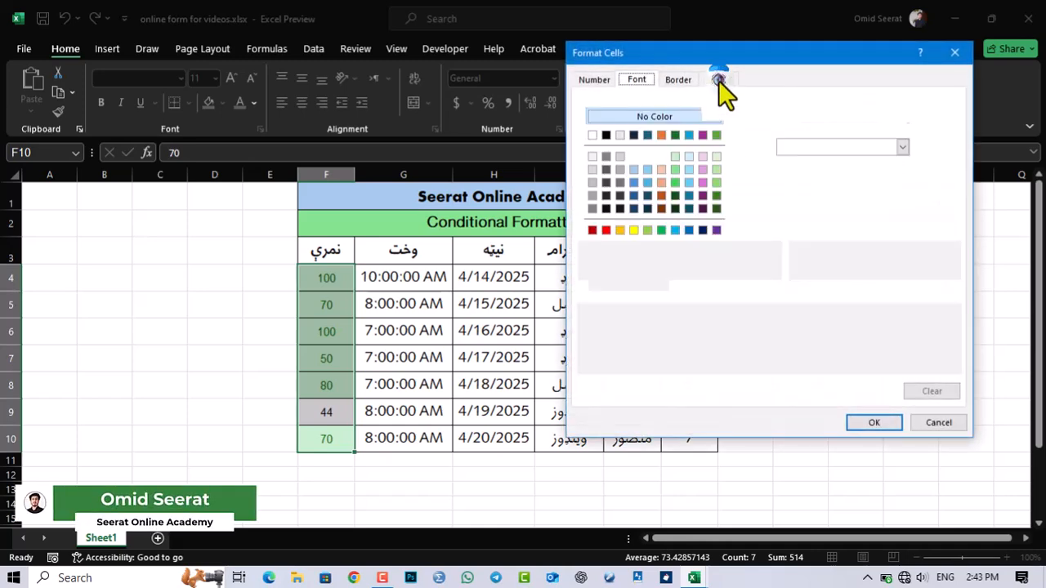
left_click(674, 204)
left_click(674, 181)
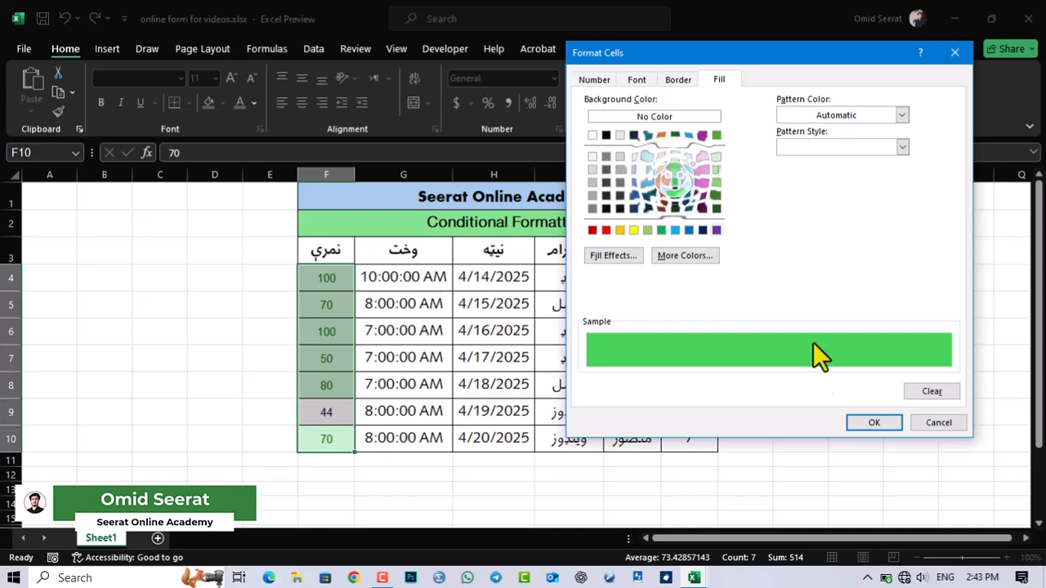
left_click(854, 421)
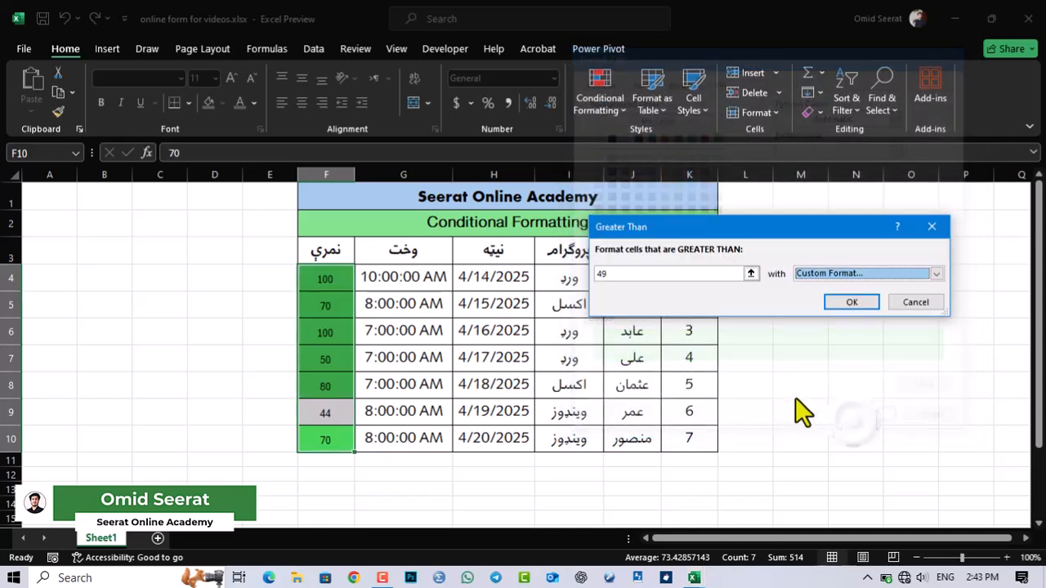
left_click(838, 302)
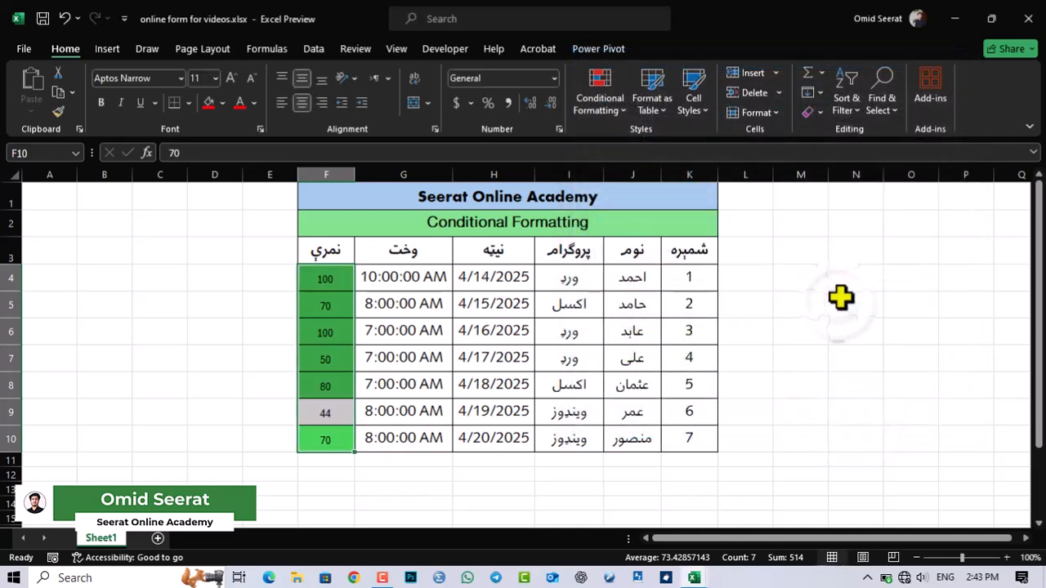
left_click(366, 351)
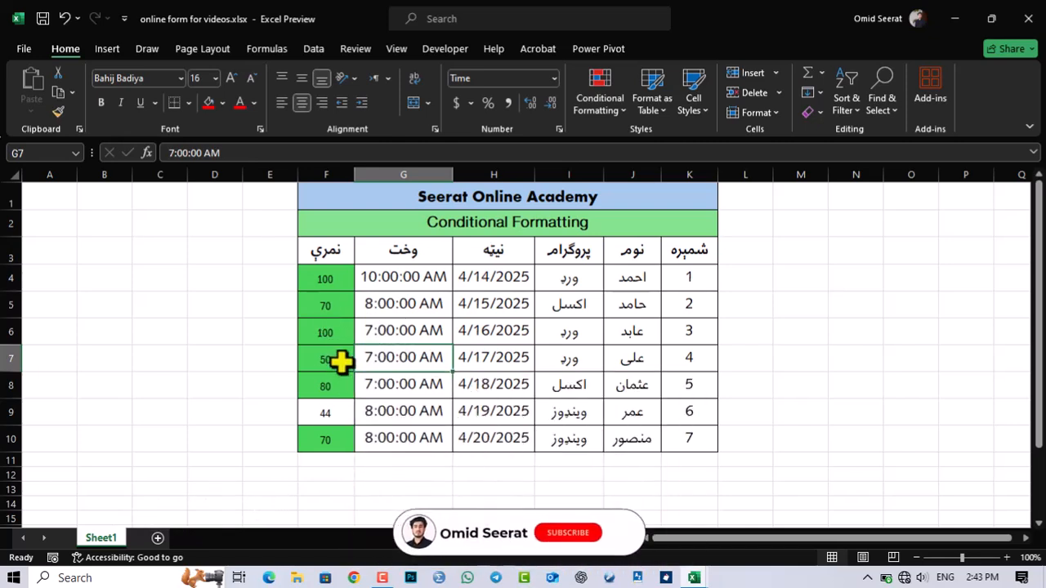
Step: Change the score in cell F5 to 40 to test the highlight rule
left_click(334, 308)
type("40")
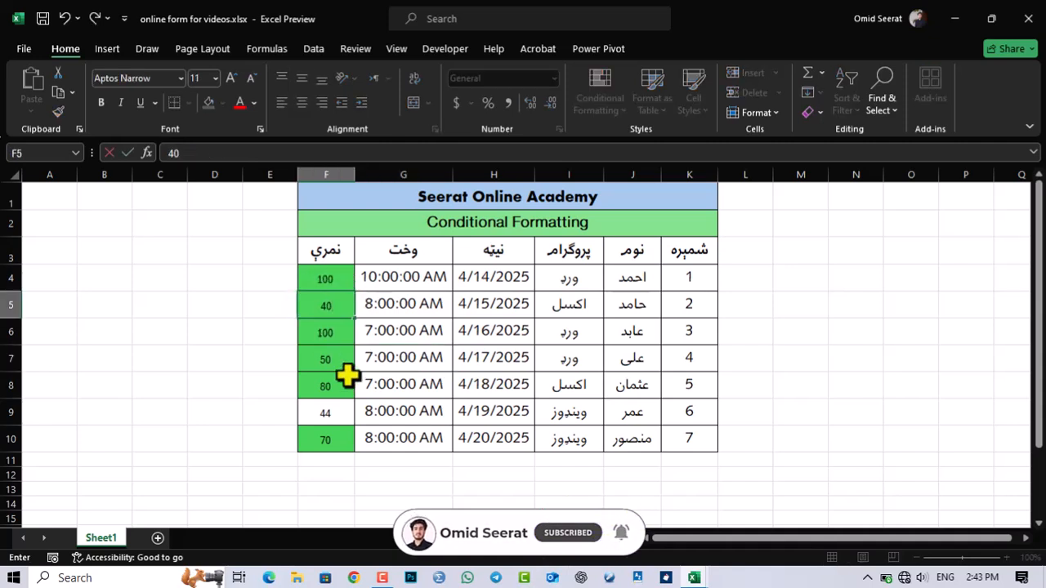
key("Return")
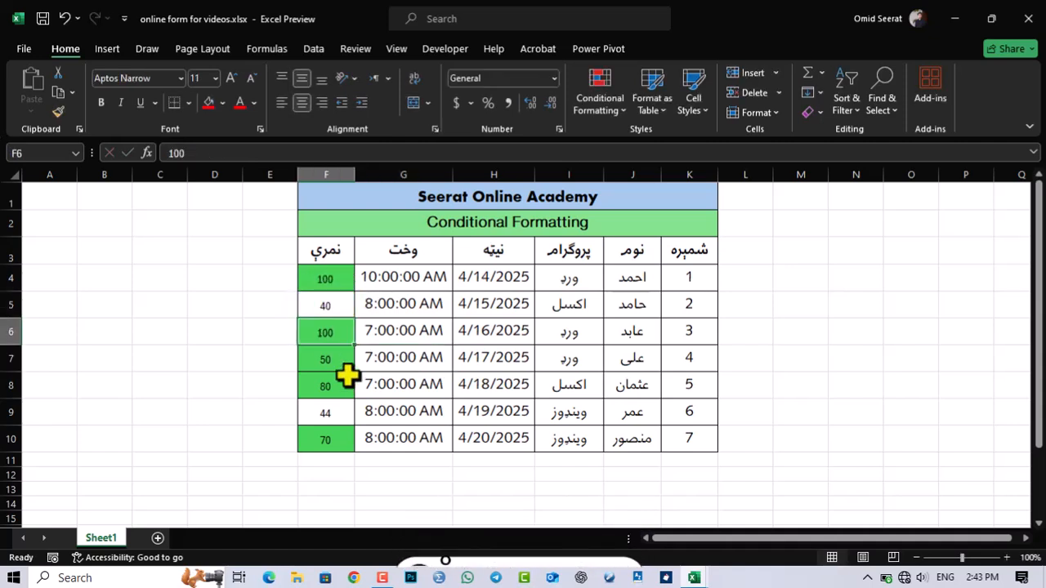
left_click(373, 337)
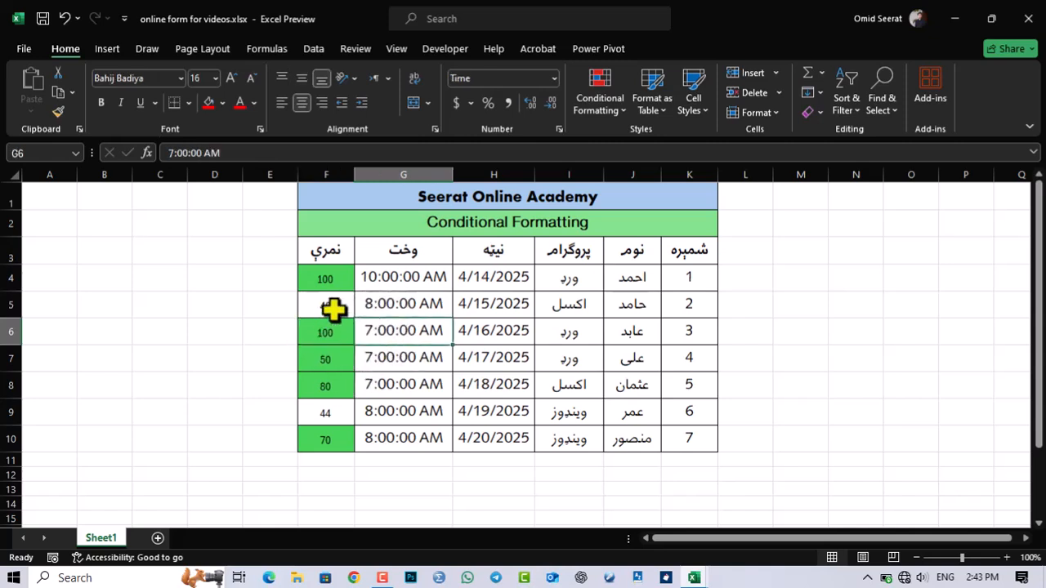
Step: Start a Less Than highlight rule on the scores in F4:F10 with a threshold of 50
left_click_drag(336, 276, 325, 433)
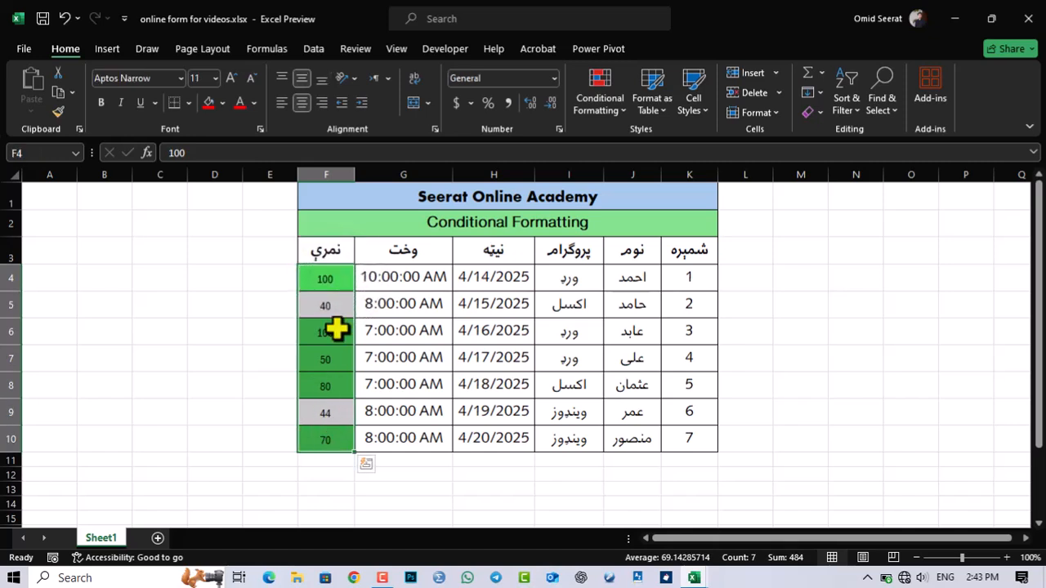
left_click(595, 113)
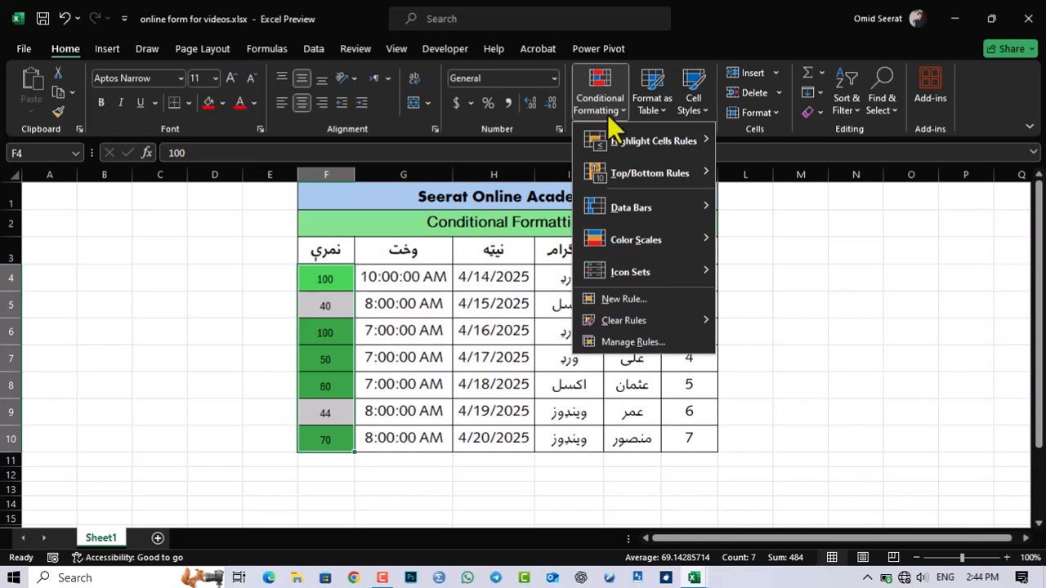
mouse_move(689, 144)
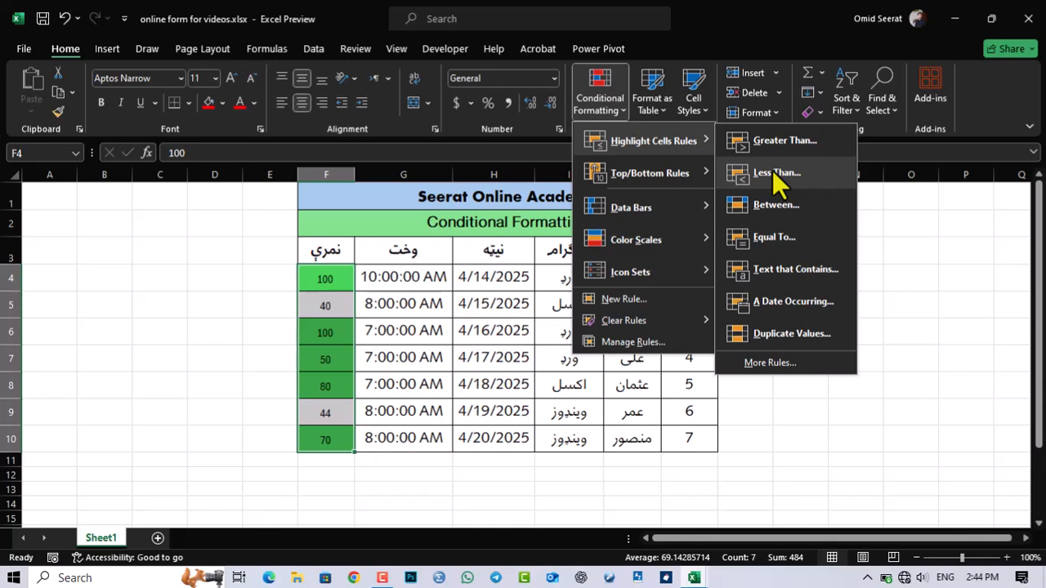
left_click(774, 172)
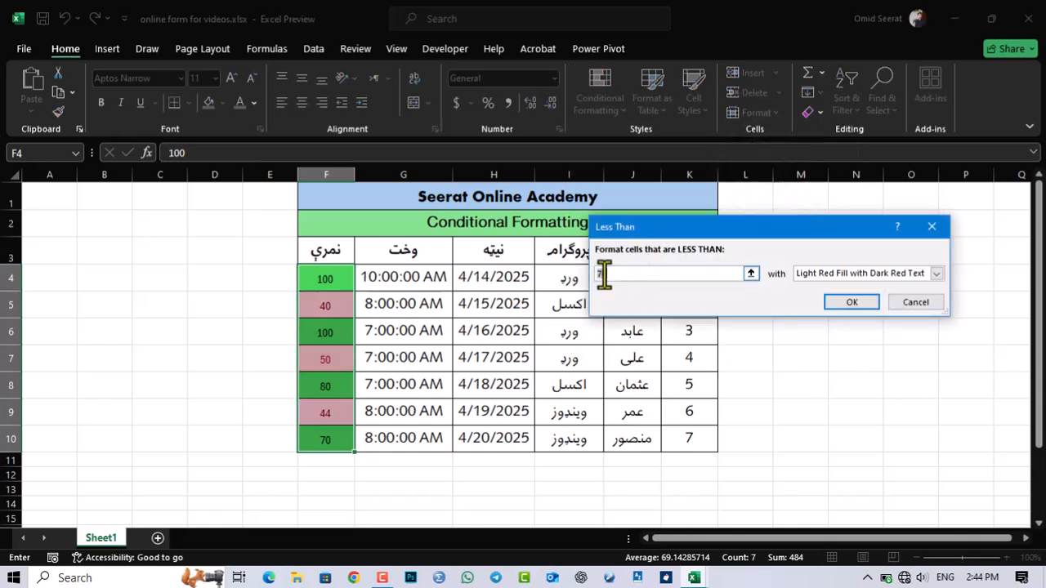
type("50")
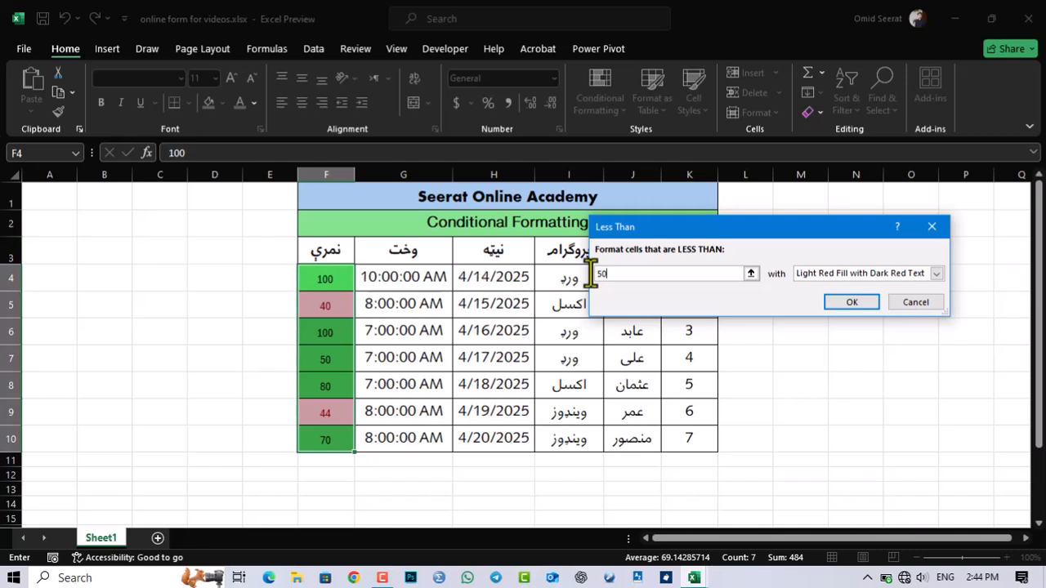
Step: Give the Less Than rule a custom format with a red background fill and apply it
left_click(829, 274)
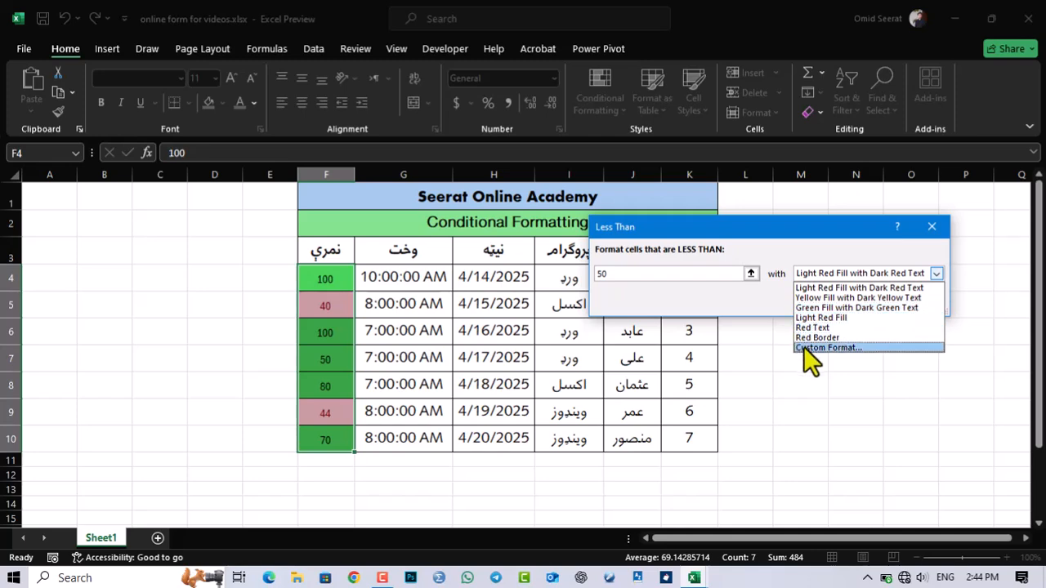
left_click(809, 347)
left_click(605, 231)
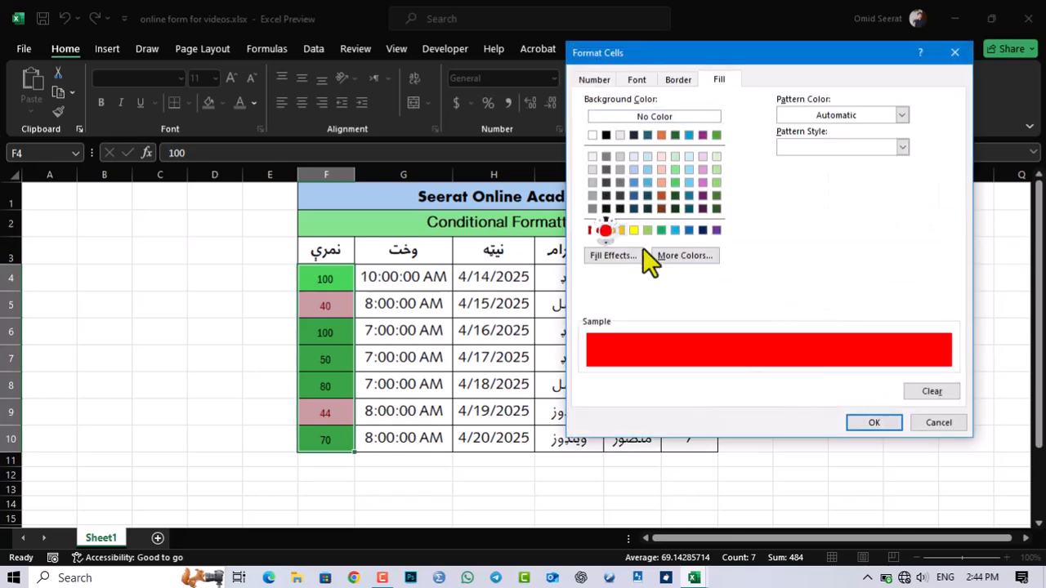
left_click(873, 422)
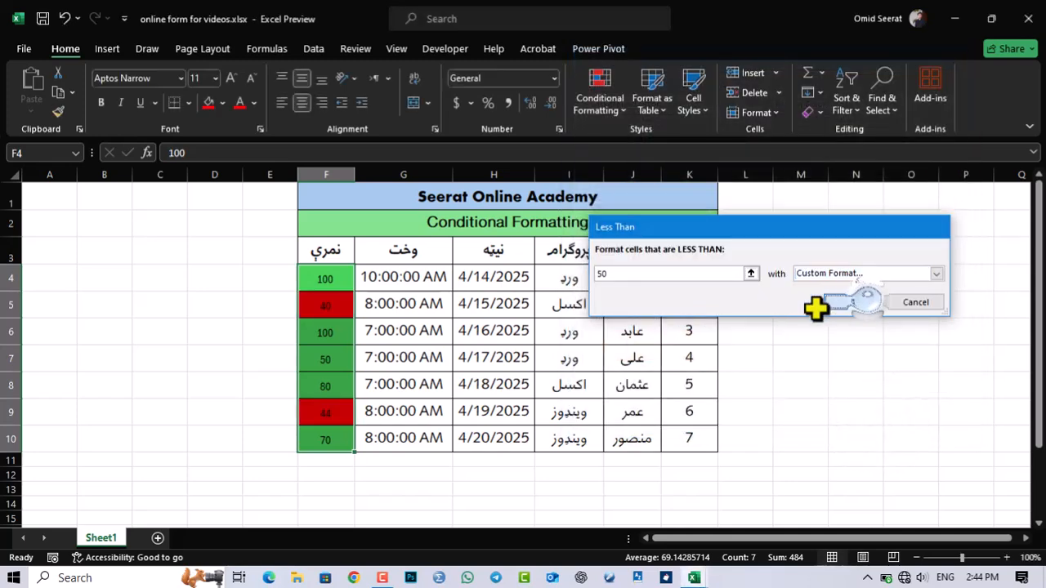
left_click(851, 303)
left_click(366, 306)
left_click(331, 336)
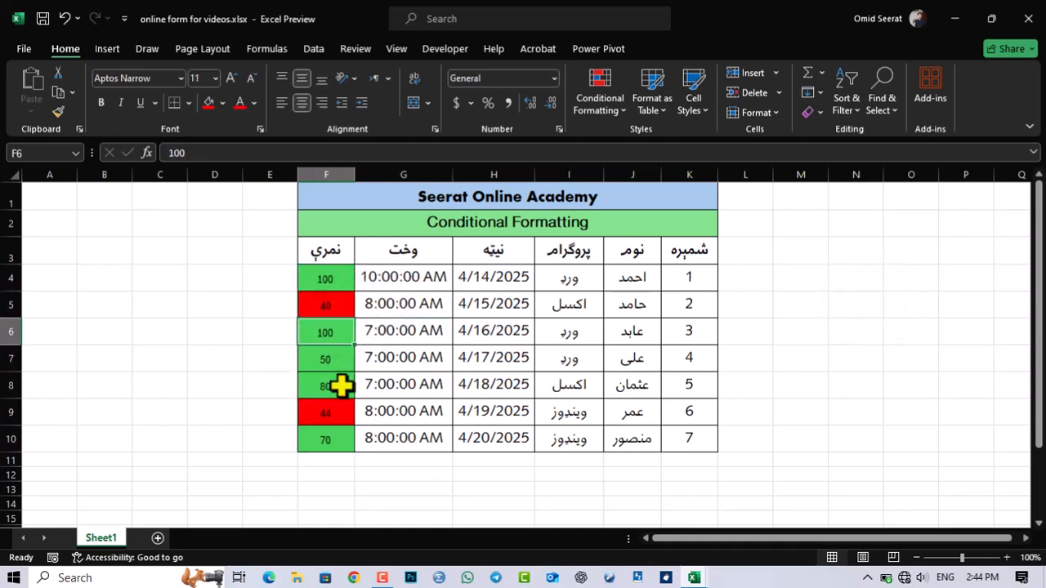
Step: Change the score in cell F4 to 20 and the score in F9 to 70 to test both highlight rules
left_click(340, 280)
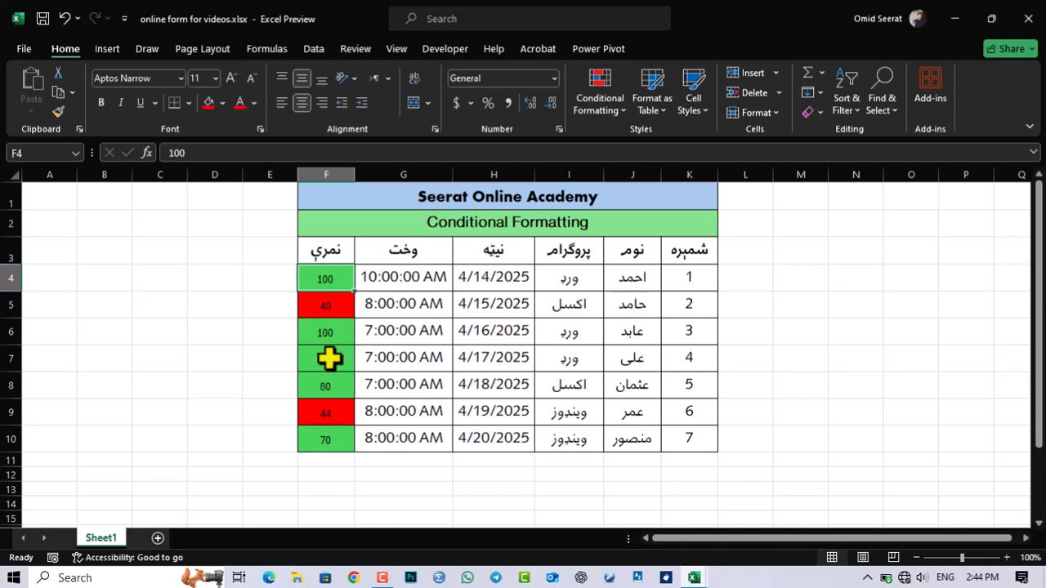
type("20")
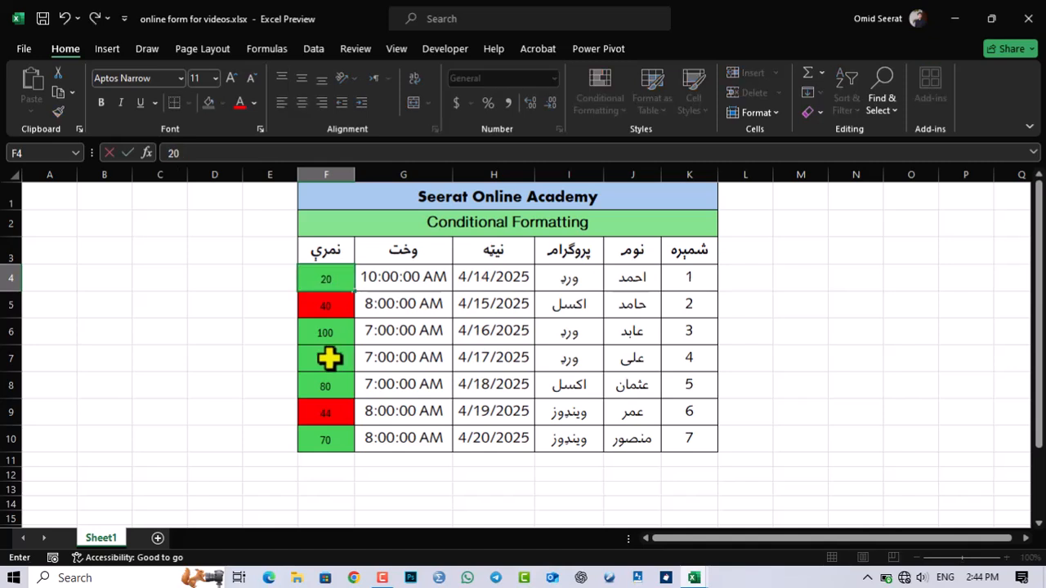
key("Return")
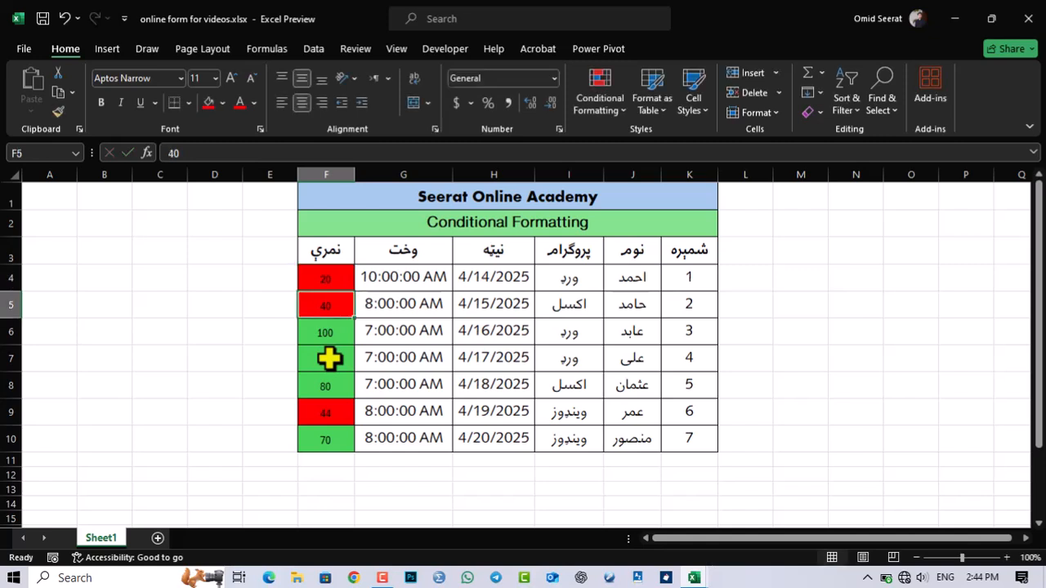
left_click(325, 359)
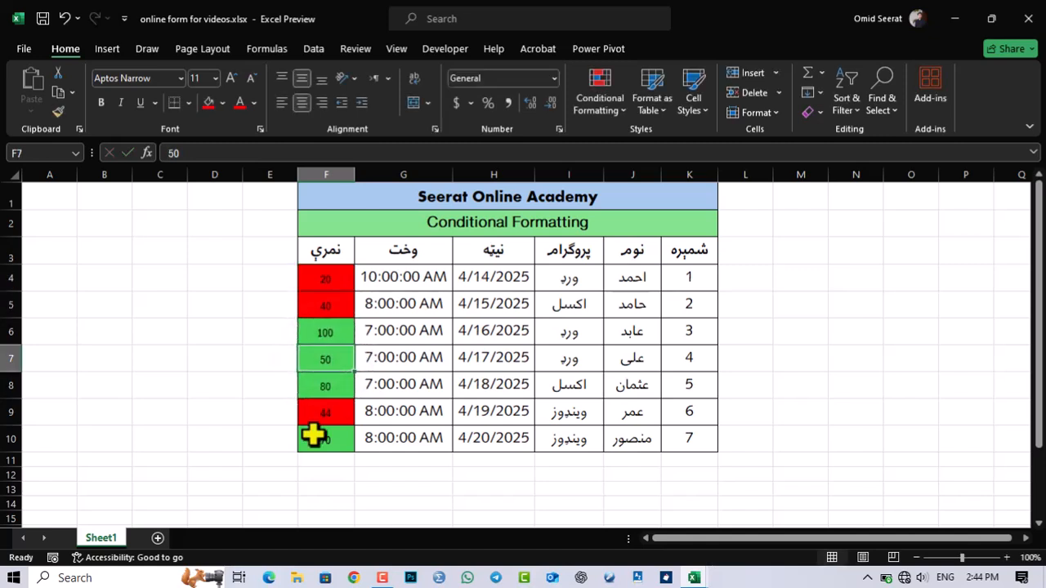
left_click(315, 414)
type("70")
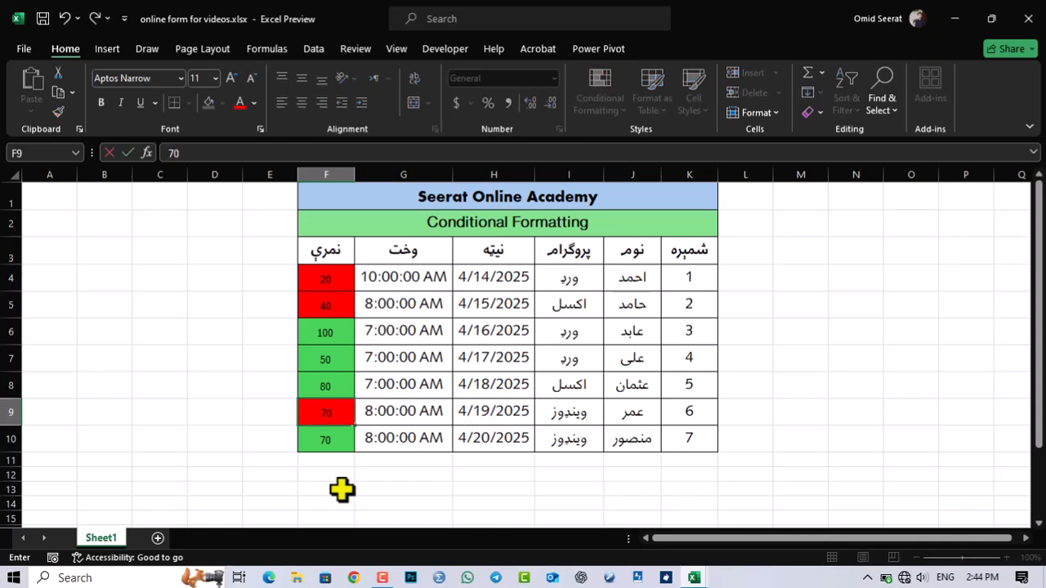
key("Return")
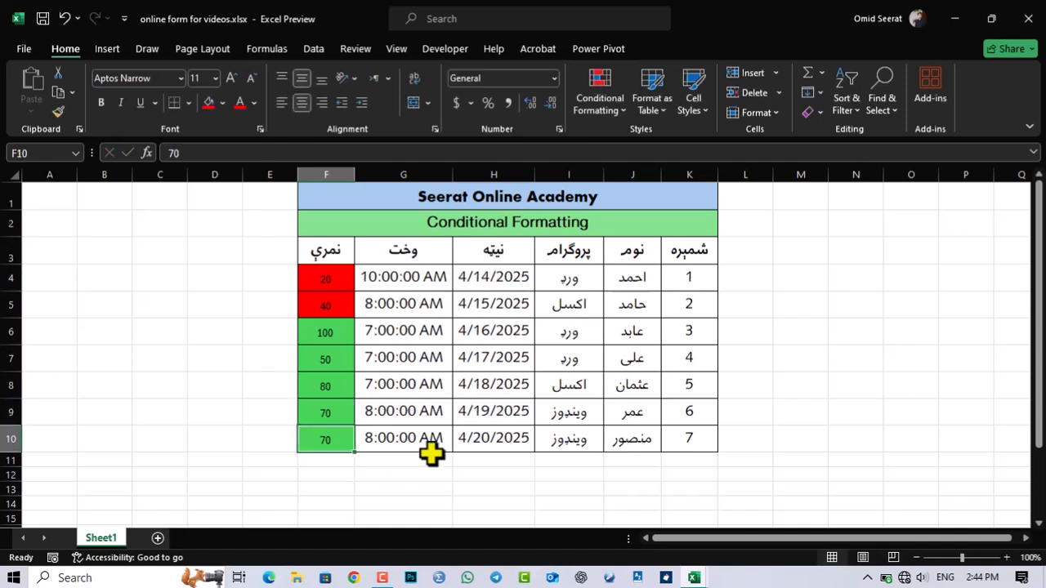
left_click_drag(340, 280, 359, 425)
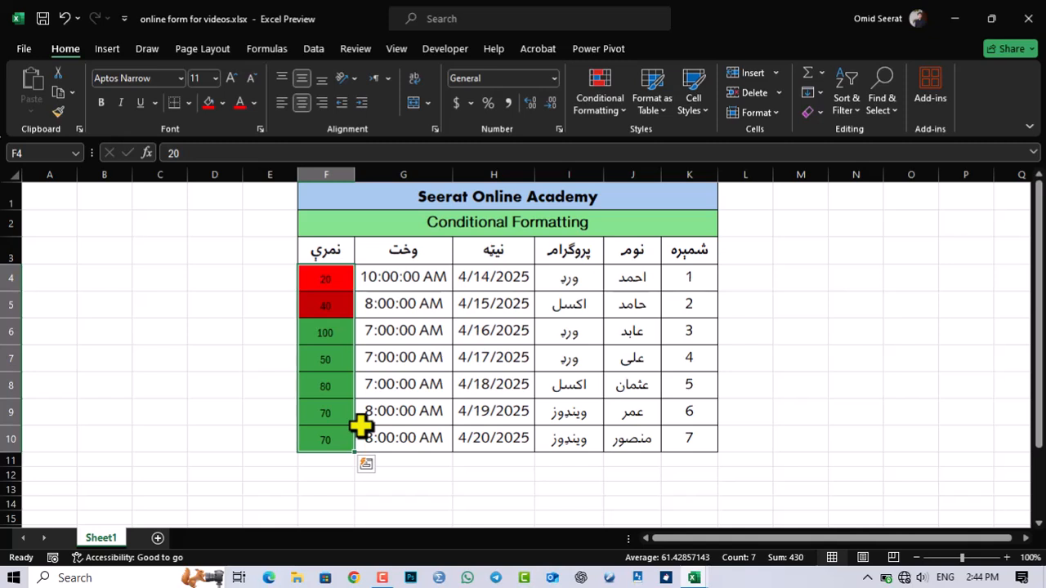
left_click(609, 100)
mouse_move(665, 139)
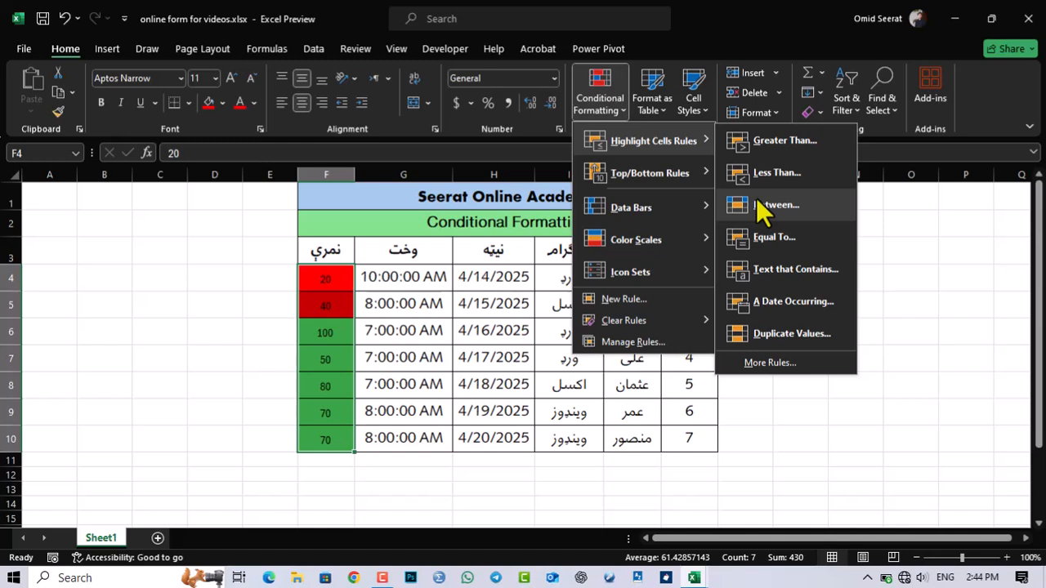
left_click(335, 311)
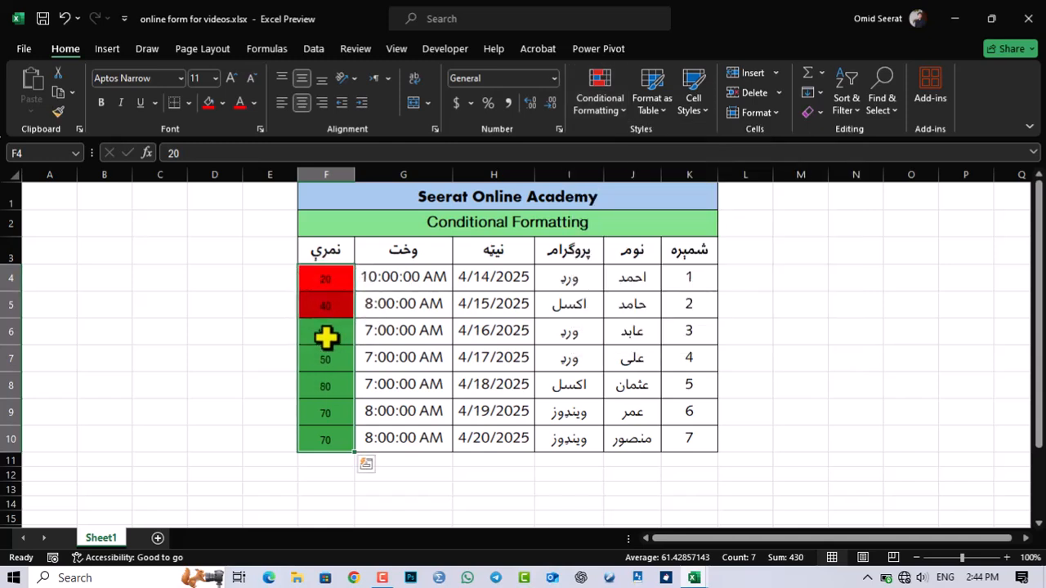
Step: Highlight the scores in F4:F10 that are between 70 and 80 using Yellow Fill with Dark Yellow Text
left_click_drag(324, 282, 303, 432)
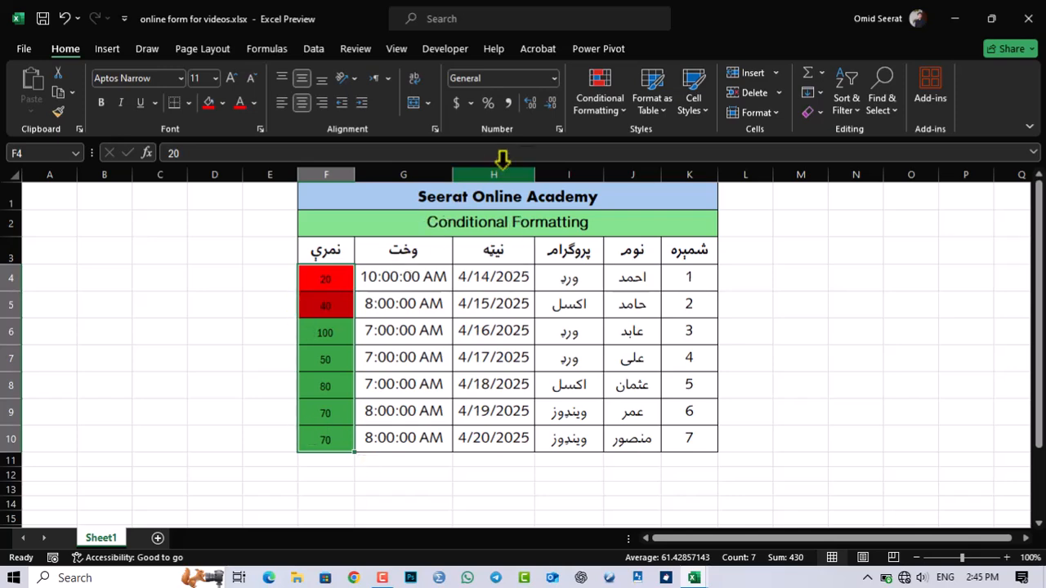
left_click(596, 104)
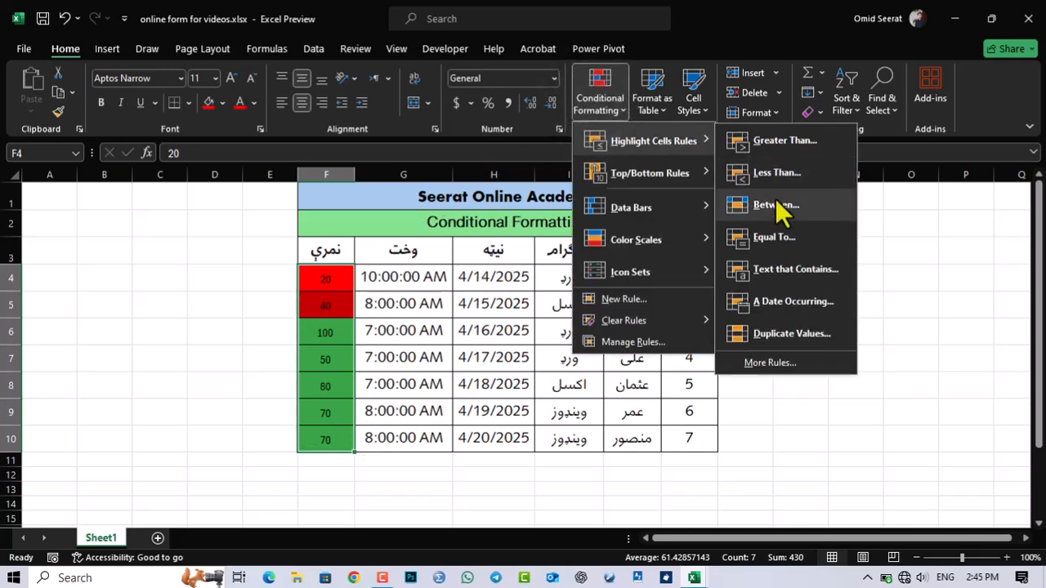
left_click(775, 207)
left_click_drag(618, 273, 556, 262)
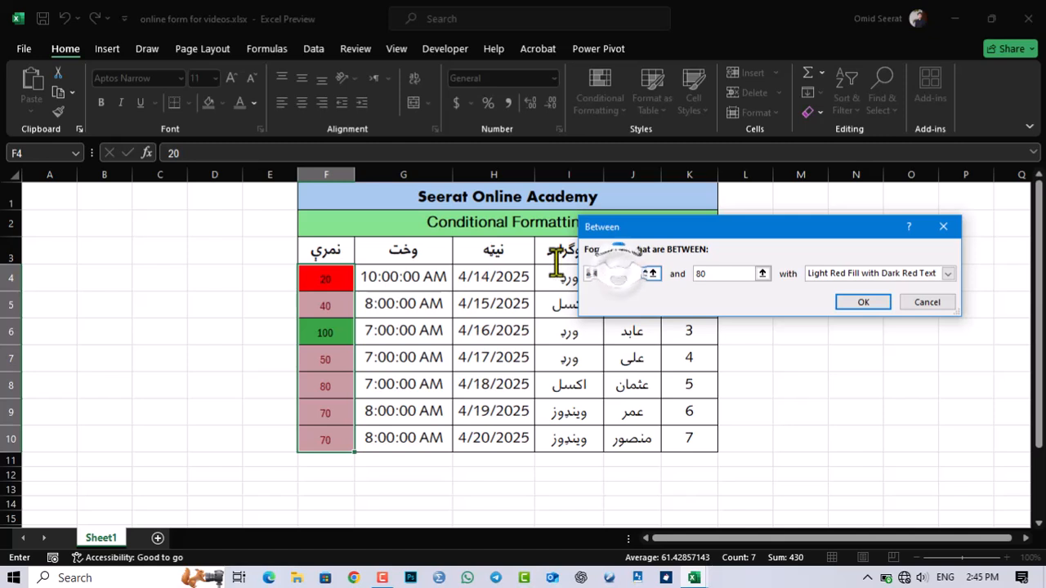
type("70")
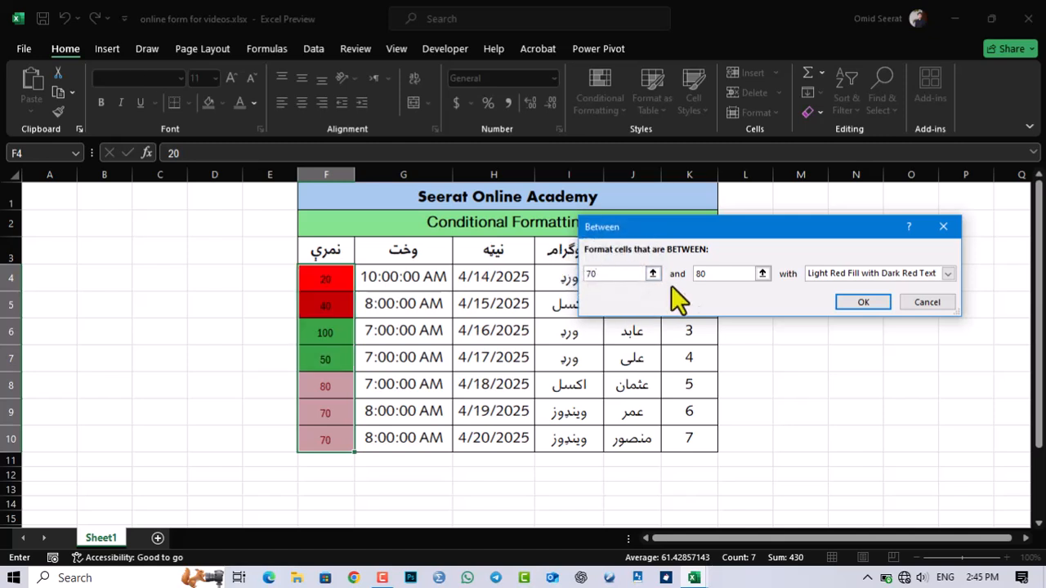
left_click(707, 274)
left_click(705, 274)
left_click(817, 275)
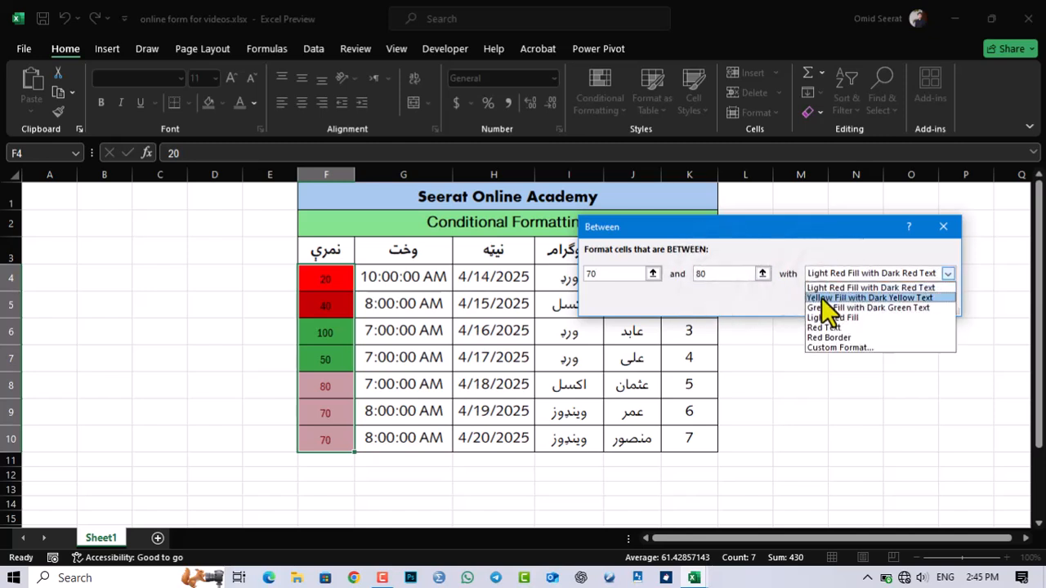
left_click(825, 297)
left_click(863, 303)
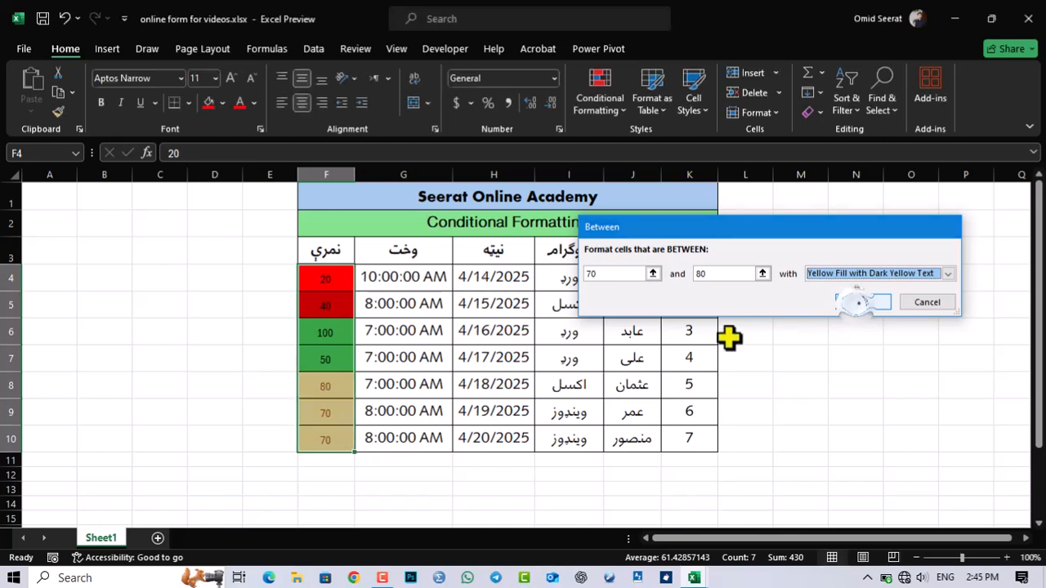
left_click(327, 380)
left_click(337, 357)
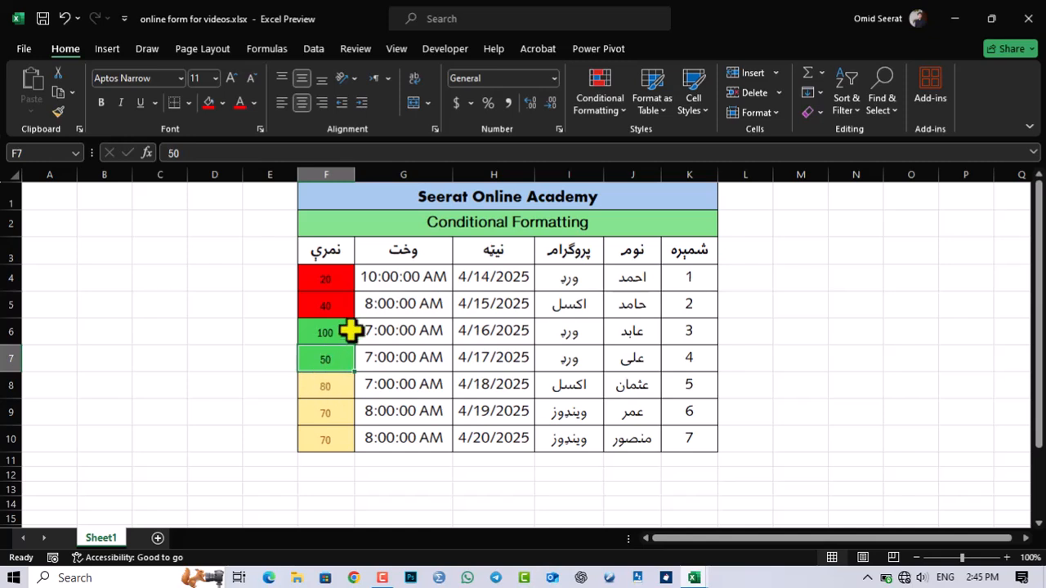
Step: Clear the conditional formatting rules from the entire sheet
left_click_drag(322, 287, 314, 439)
left_click(600, 94)
mouse_move(678, 143)
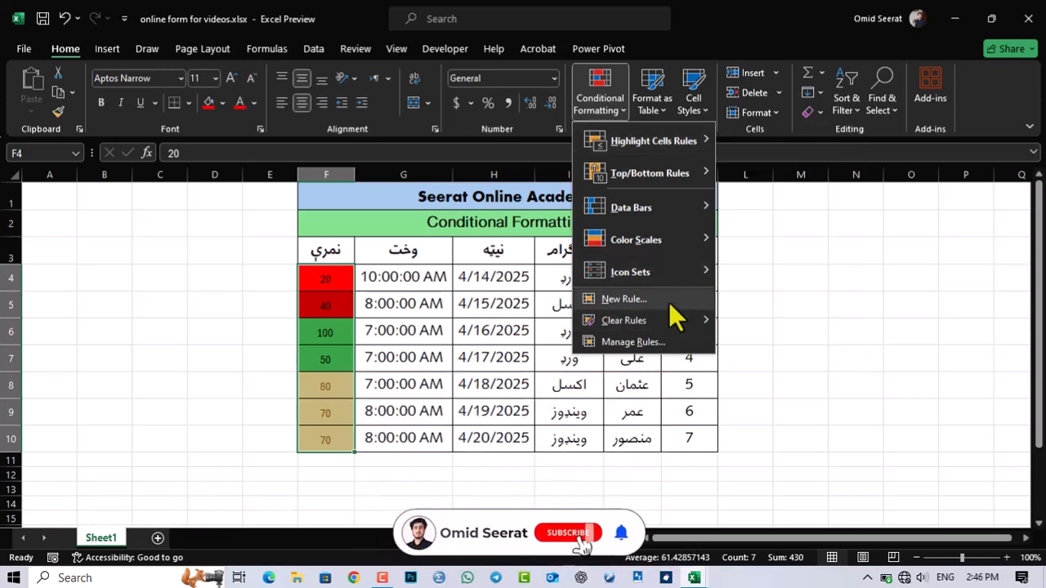
left_click(675, 319)
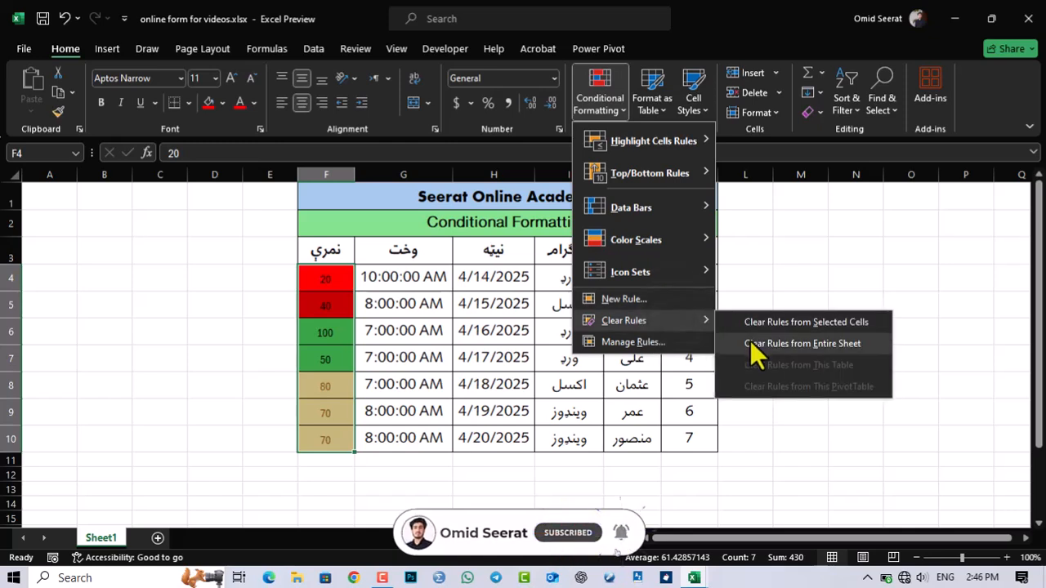
left_click(750, 342)
left_click(403, 331)
Step: Highlight the scores in F4:F10 that are equal to 100 using Green Fill with Dark Green Text
left_click_drag(308, 285, 334, 428)
left_click(605, 110)
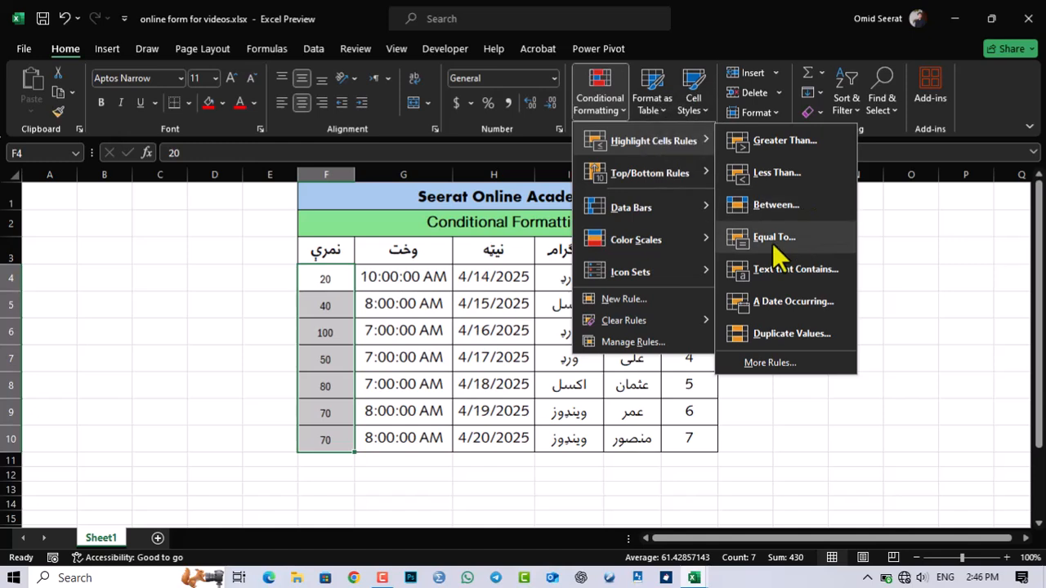
left_click(773, 241)
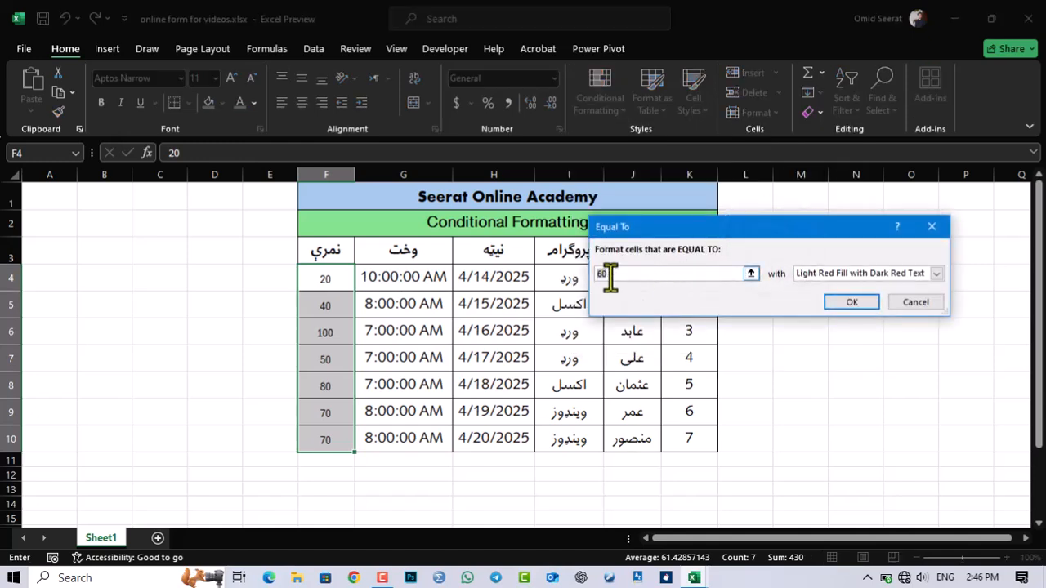
type("1")
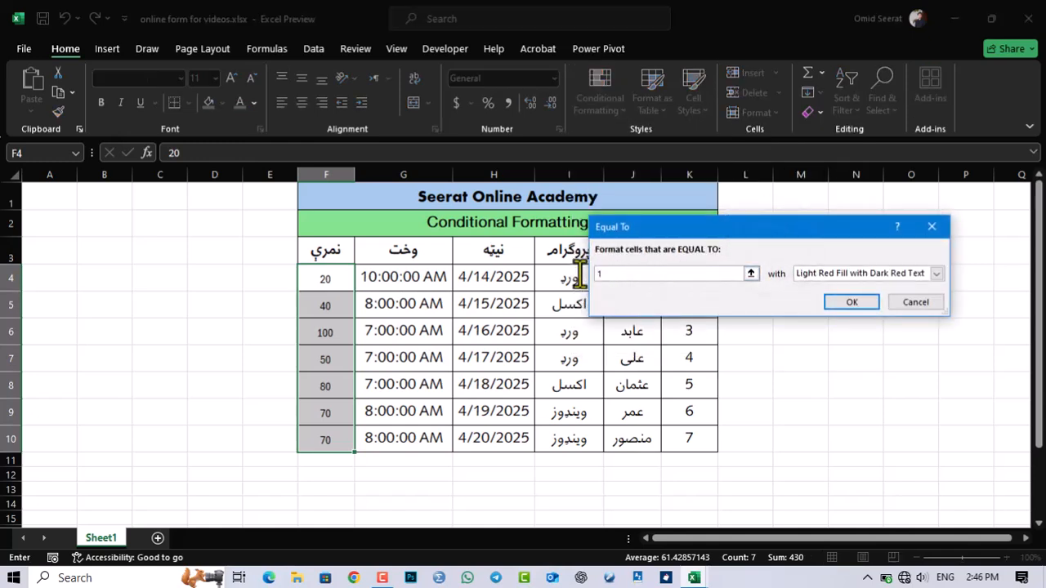
type("00")
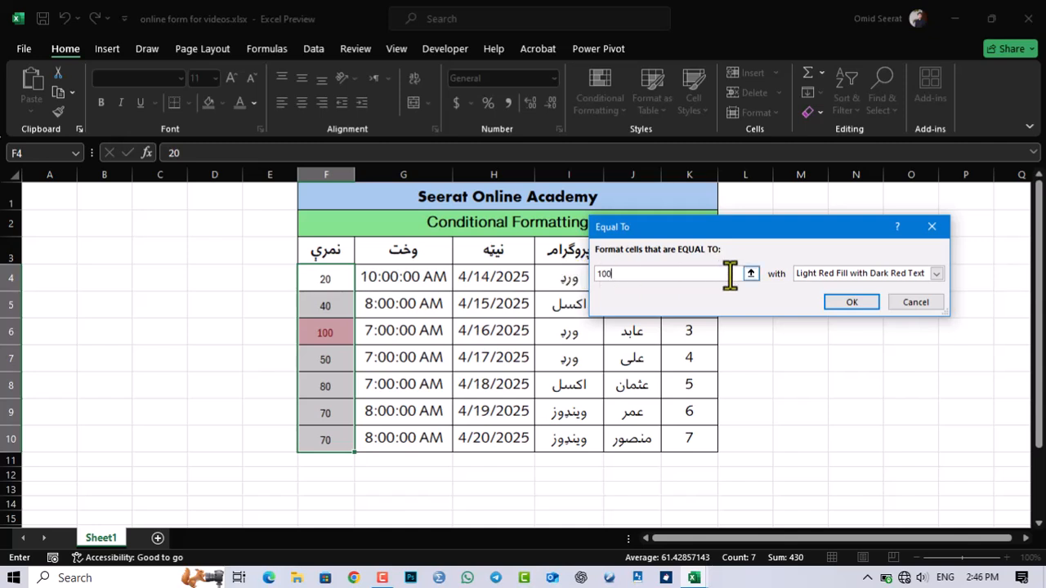
left_click(801, 277)
left_click(806, 310)
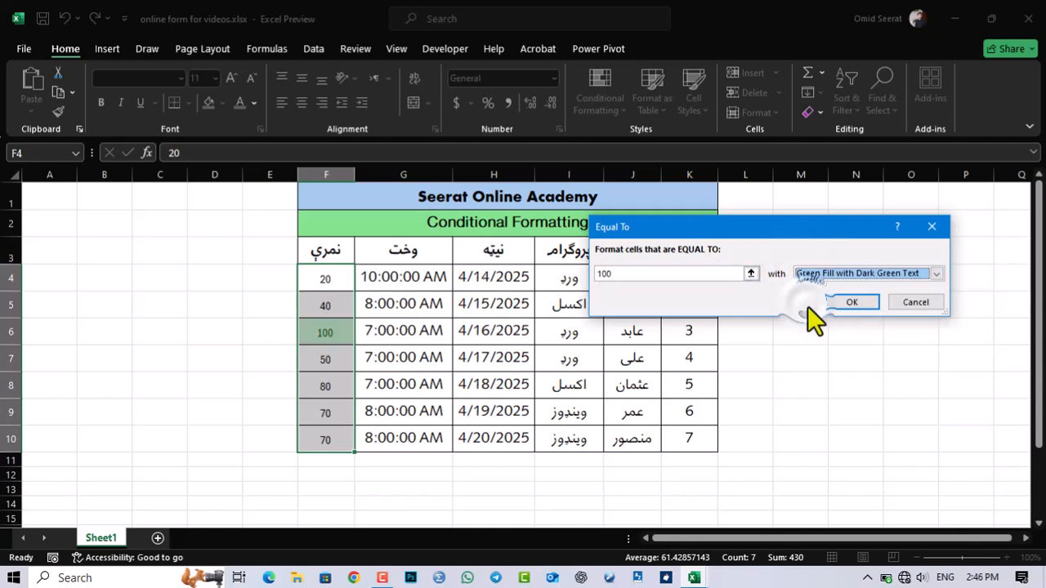
left_click(852, 302)
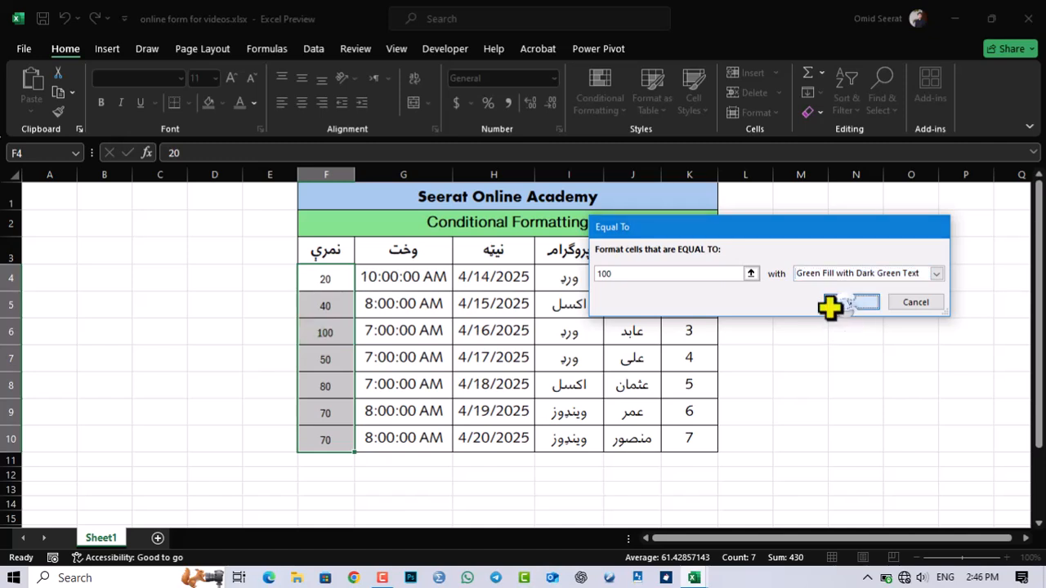
Step: Change the score in cell F4 to 100 to test the Equal To rule
left_click(333, 284)
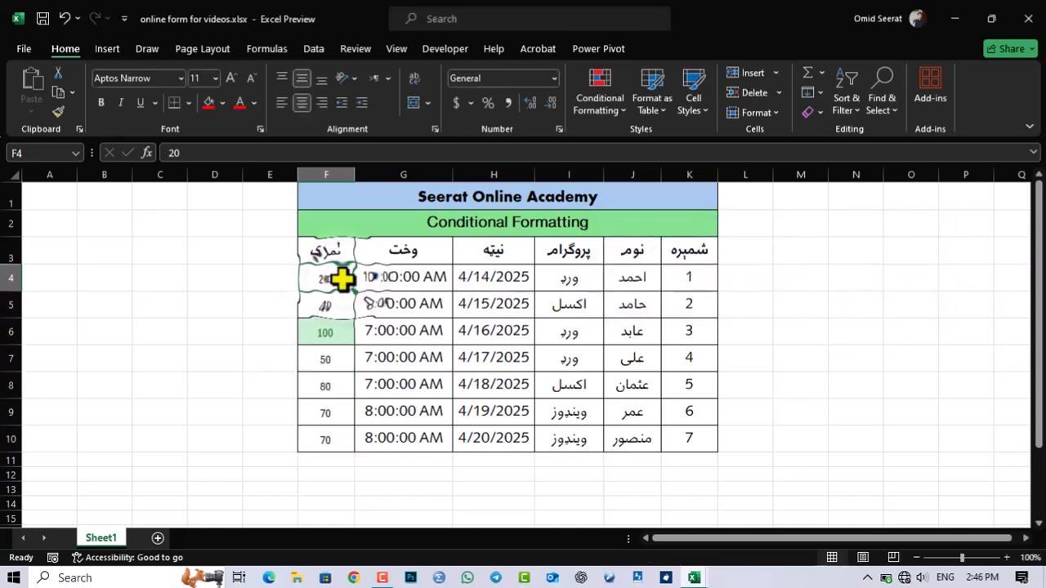
type("100")
key("Return")
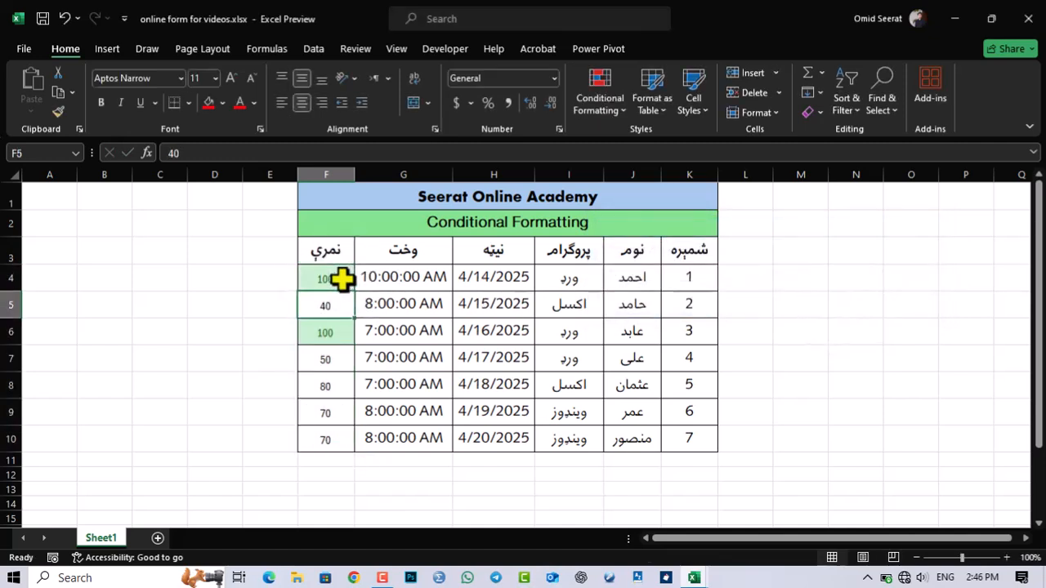
left_click(320, 403)
left_click_drag(335, 286, 341, 437)
left_click(603, 100)
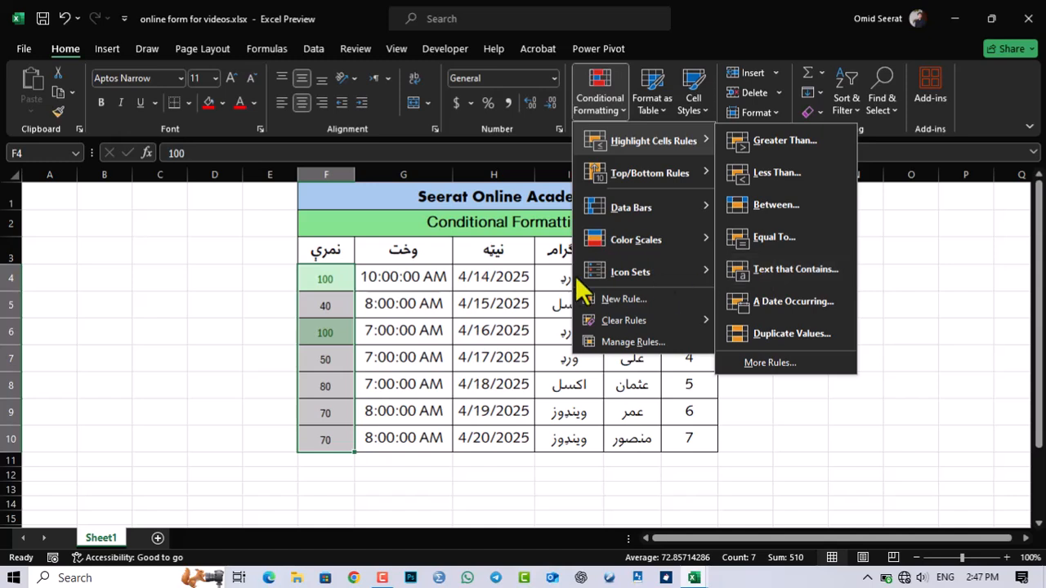
left_click(325, 270)
left_click(531, 305)
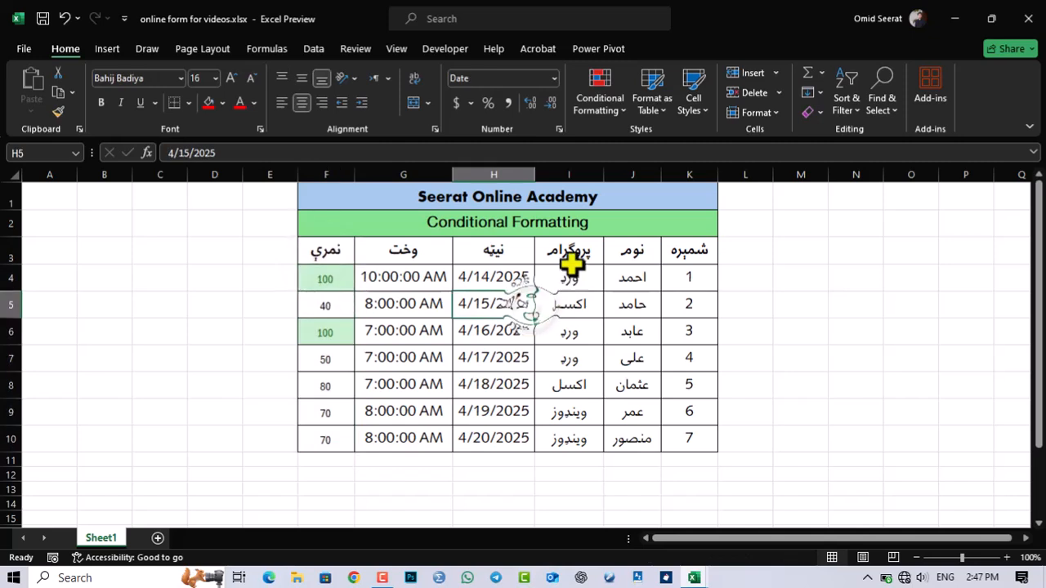
Step: Create a Text That Contains highlight rule for the program names in I4:I10, matching the text "اکسل"
left_click_drag(567, 282, 572, 432)
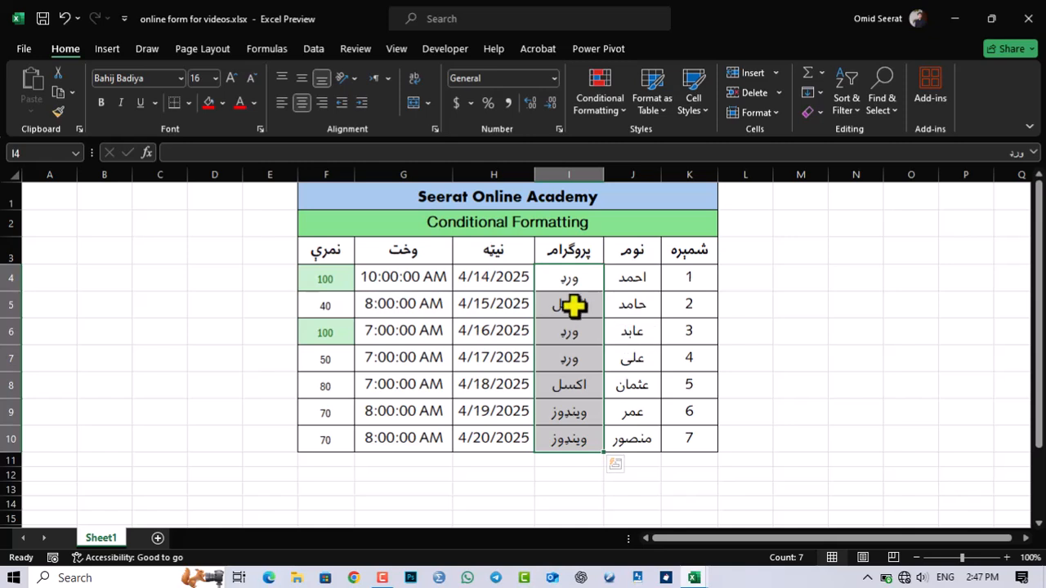
left_click(591, 356)
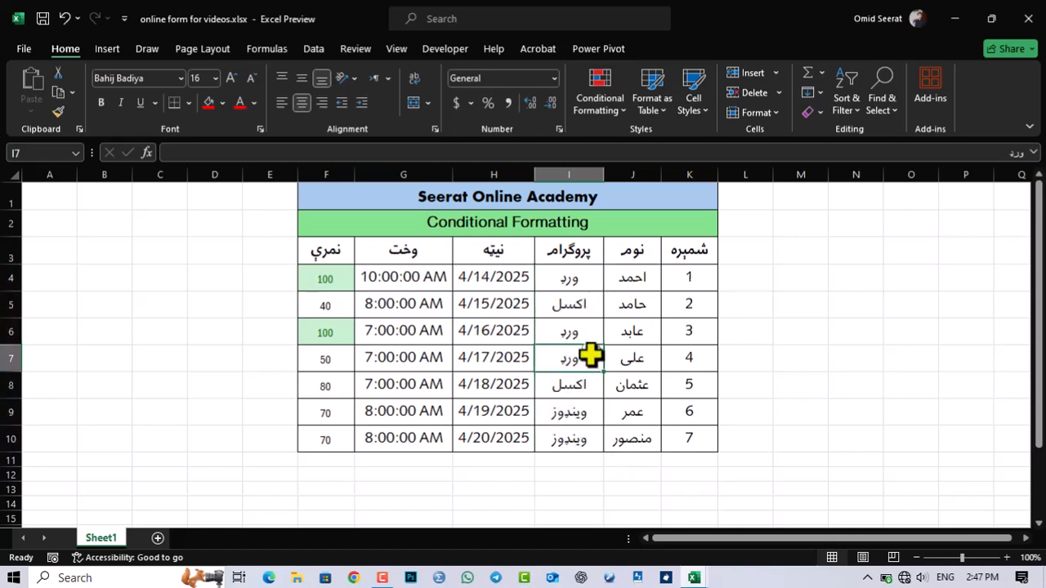
left_click(574, 279)
left_click_drag(576, 302, 558, 432)
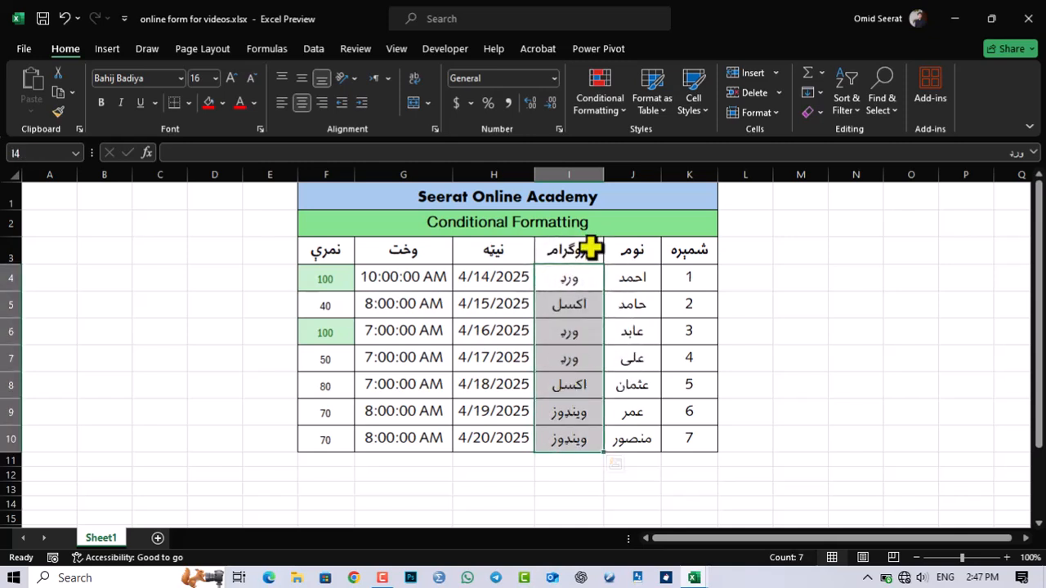
left_click(590, 107)
mouse_move(705, 144)
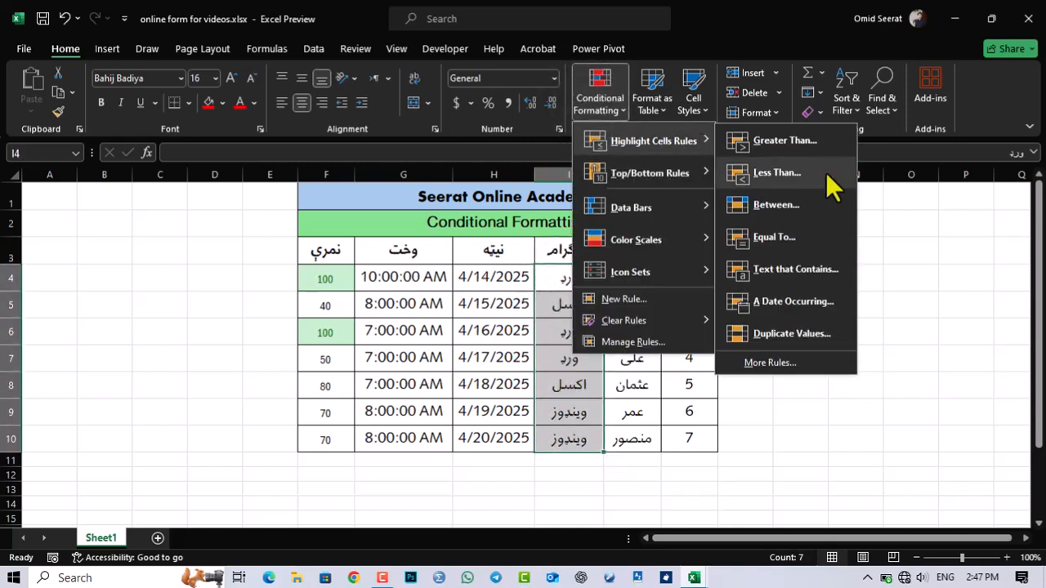
left_click(792, 271)
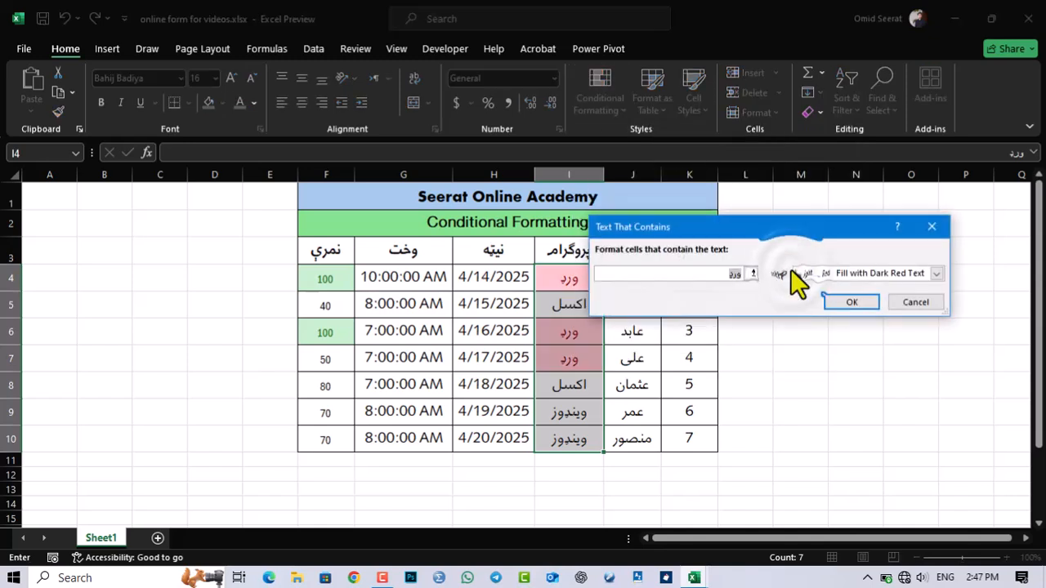
left_click_drag(646, 229, 786, 183)
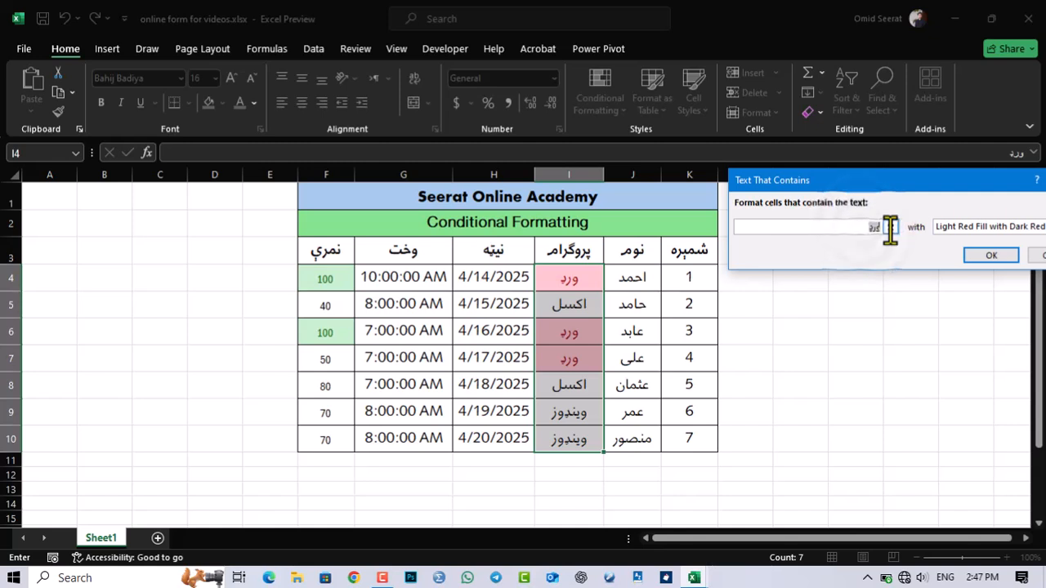
key("alt+shift")
type("اکسل")
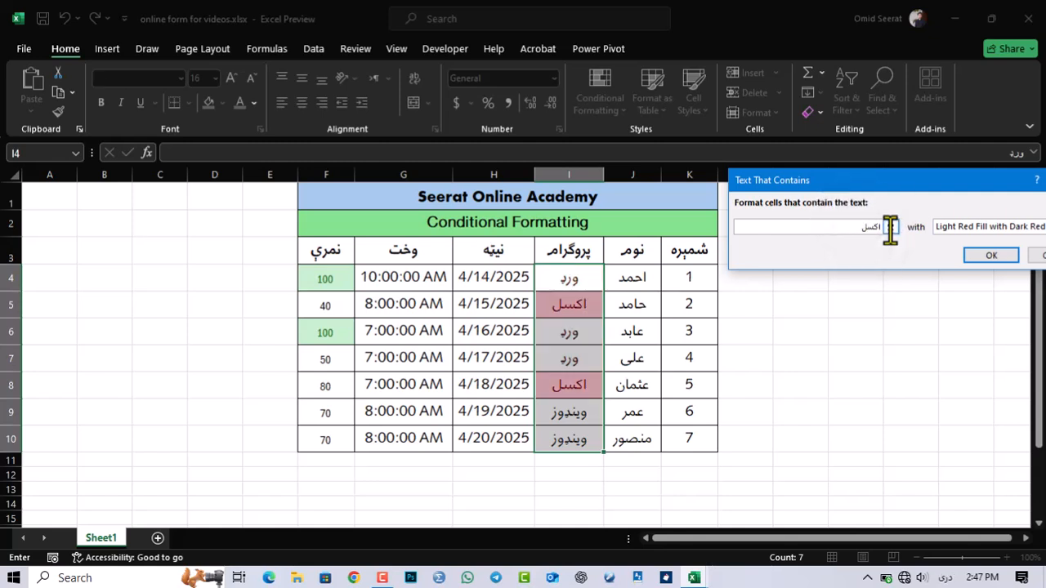
Step: Give the text rule a custom format with a solid green background fill and apply it
left_click(955, 226)
left_click(920, 263)
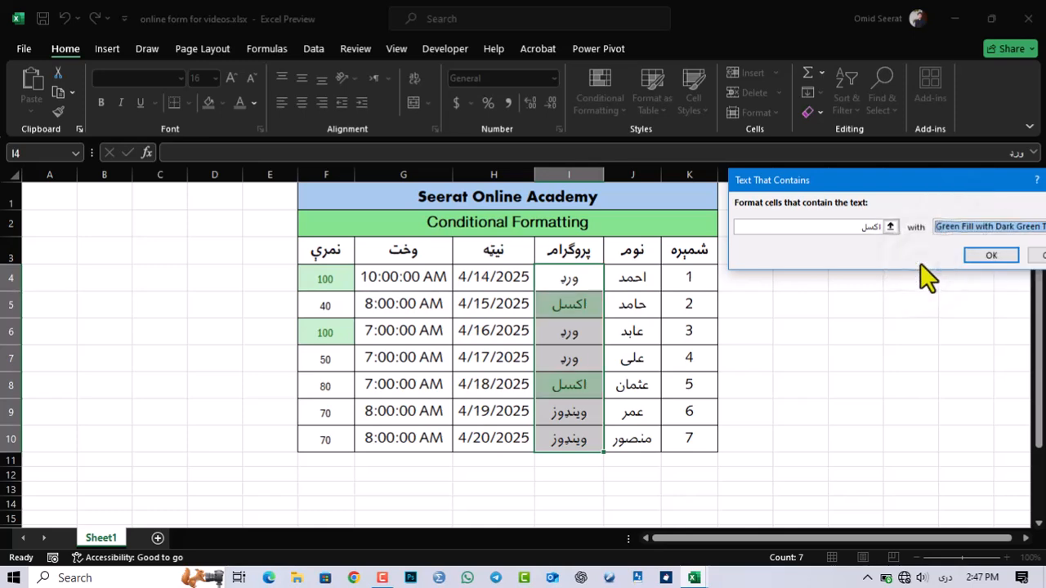
left_click(960, 232)
left_click(918, 301)
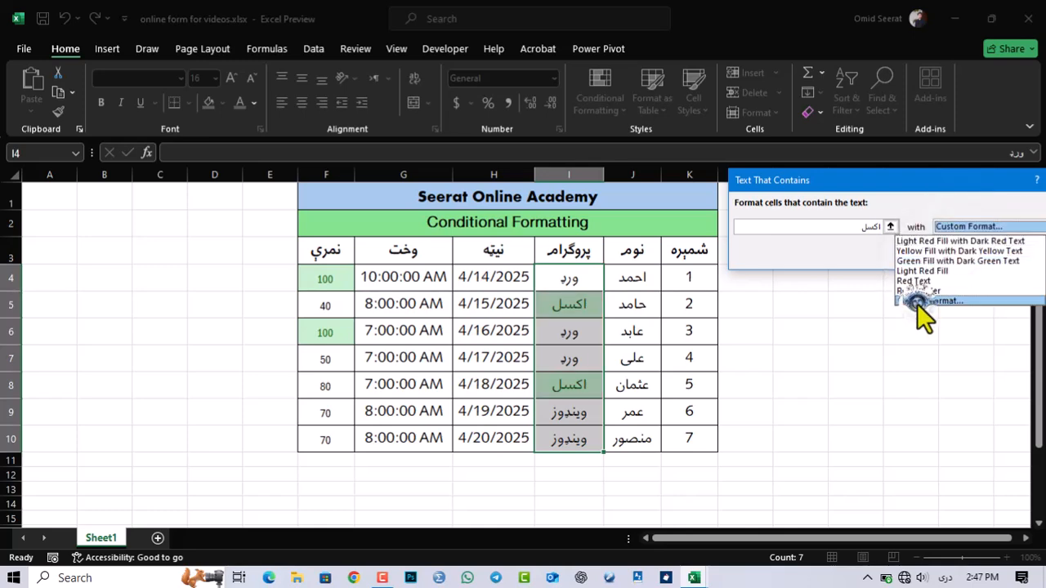
left_click(661, 229)
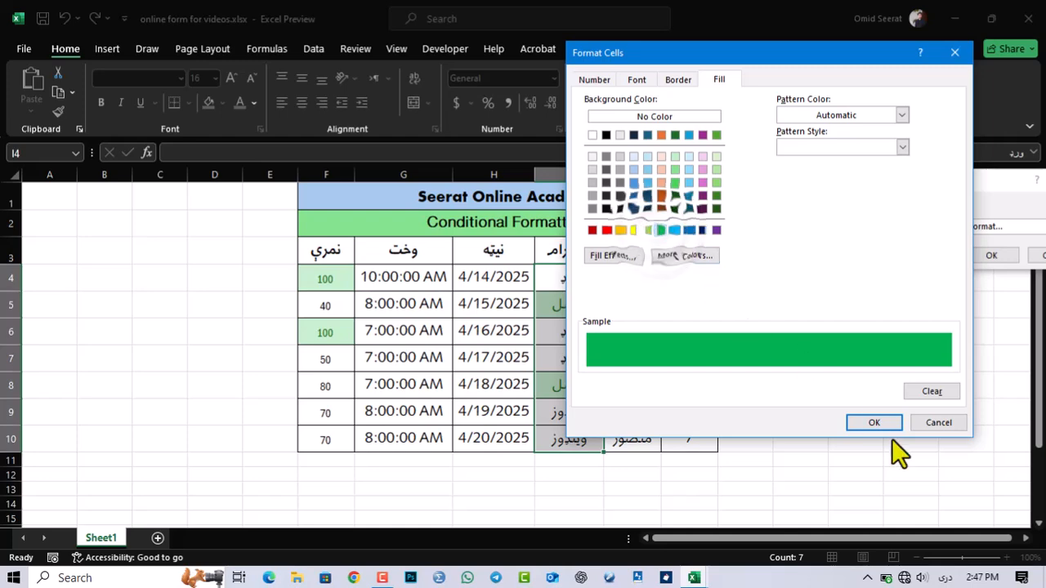
left_click(873, 422)
left_click(991, 254)
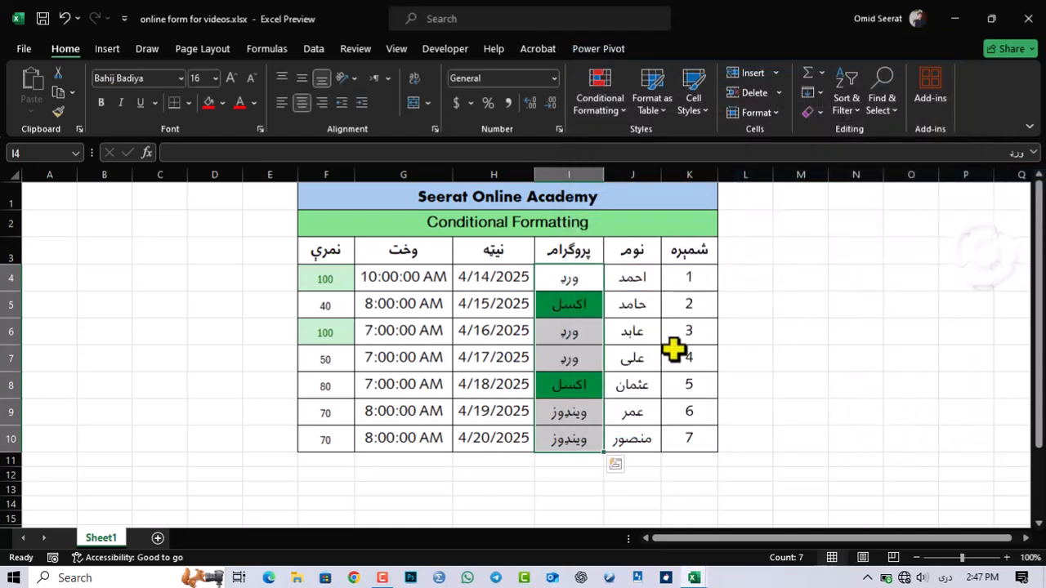
Step: Change the program name in cell I9 to "اکسل" to test the text rule
left_click(595, 418)
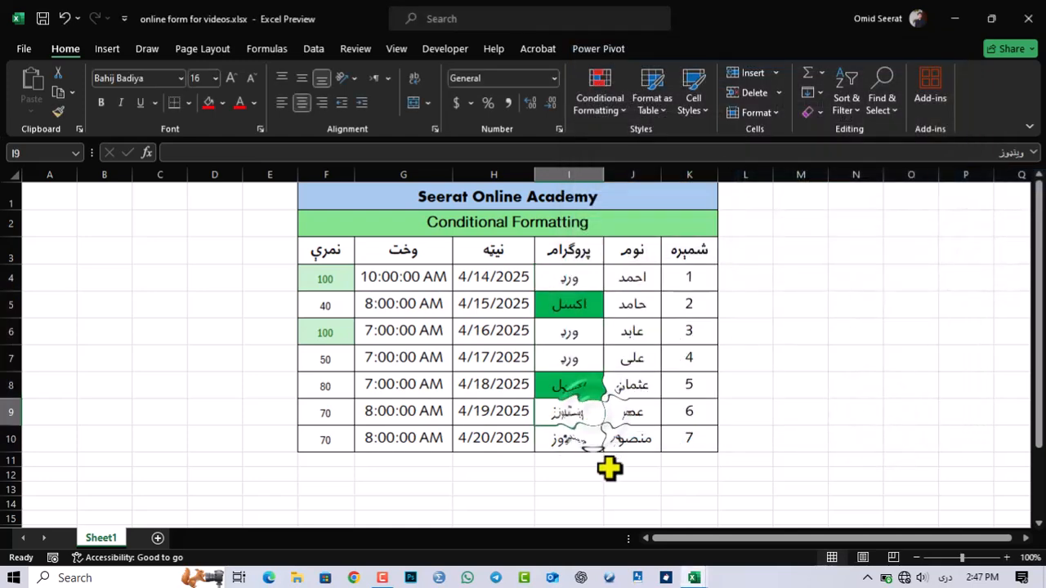
type("اکسل")
key("Return")
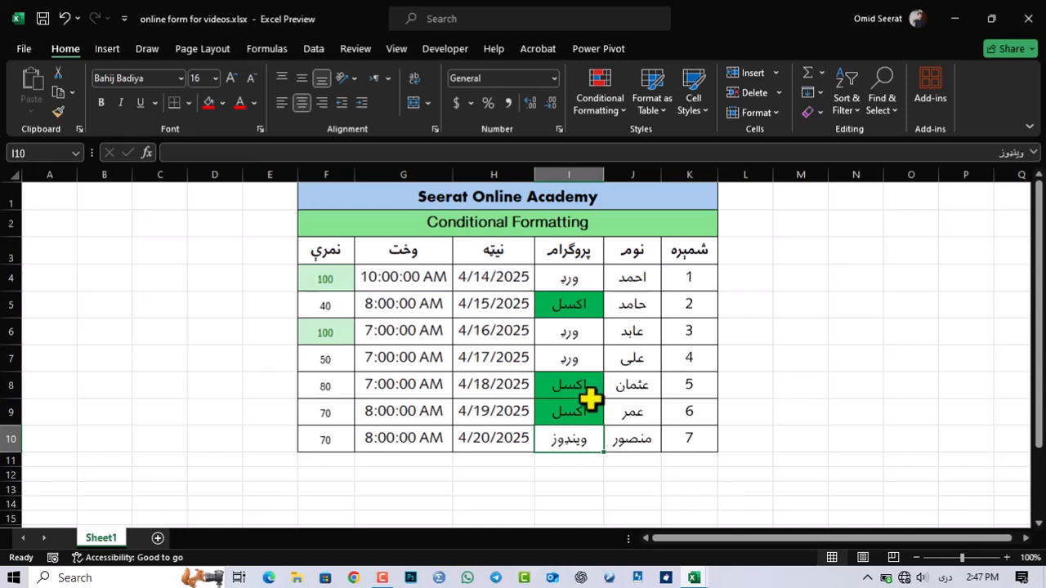
left_click_drag(550, 274, 564, 422)
left_click(594, 88)
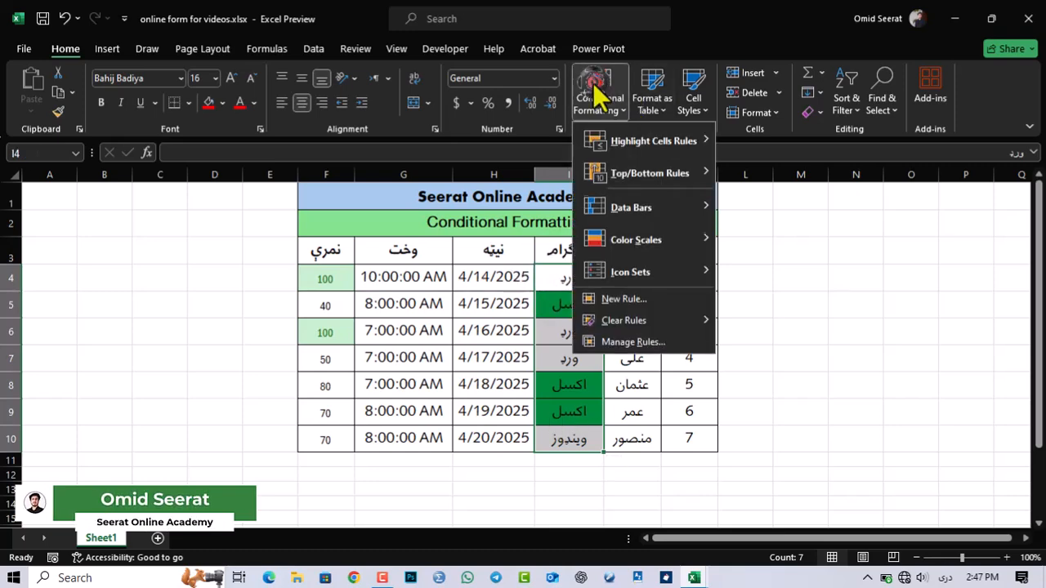
mouse_move(697, 139)
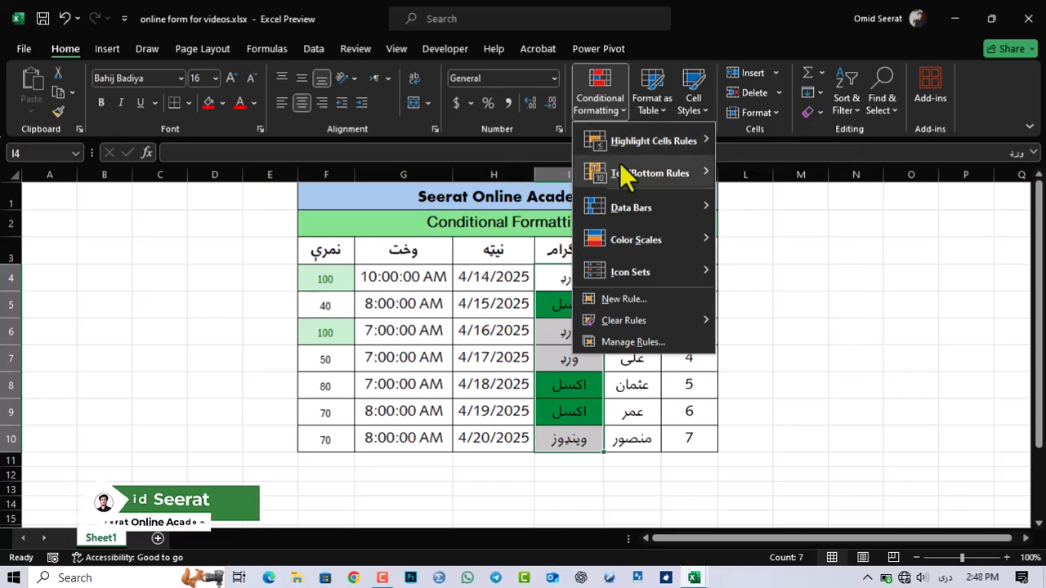
left_click(548, 162)
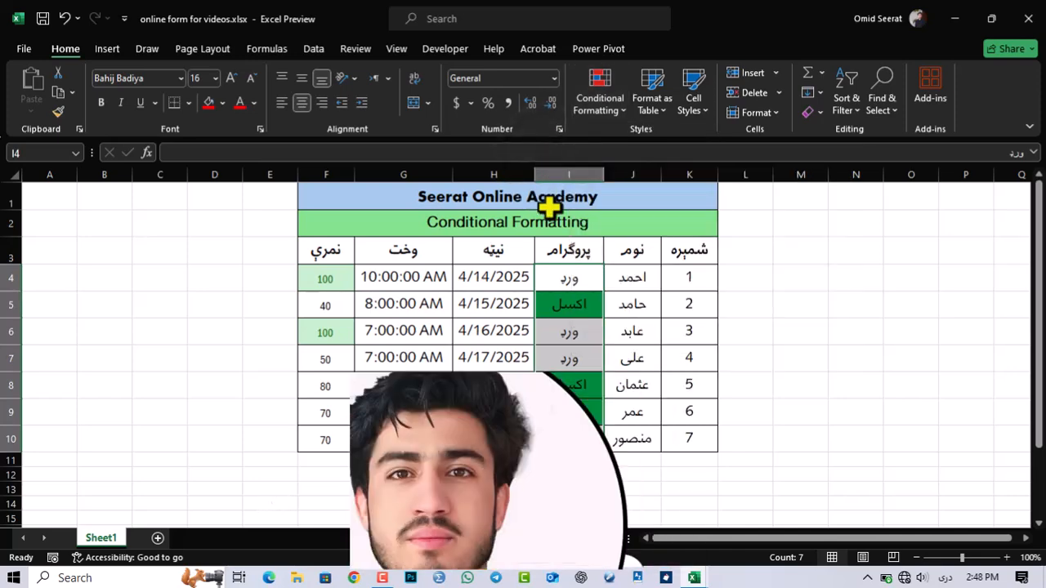